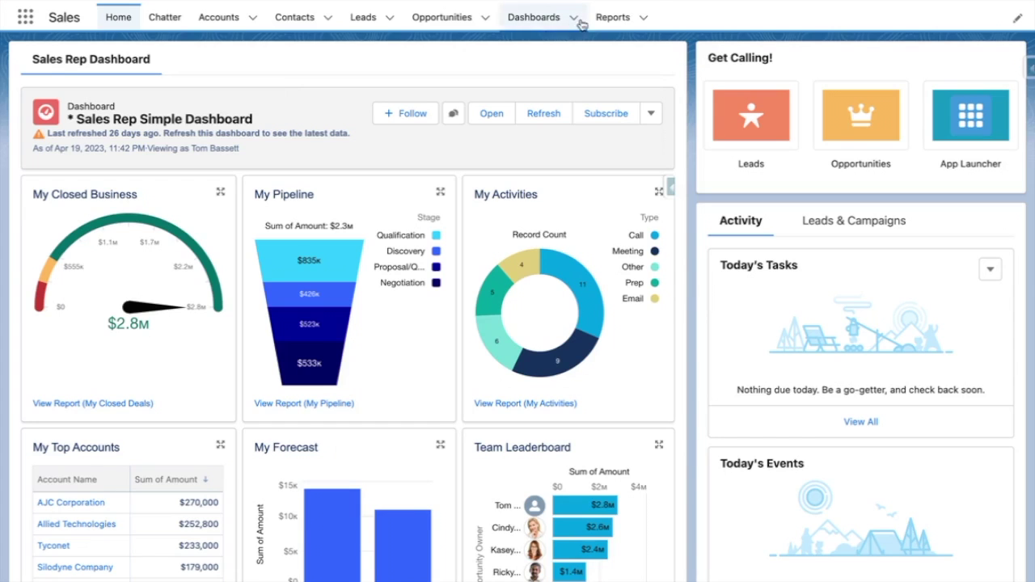
# Open the My Opportunity Activity report from the Unified Activities & Insights Reports folder.
pyautogui.click(611, 18)
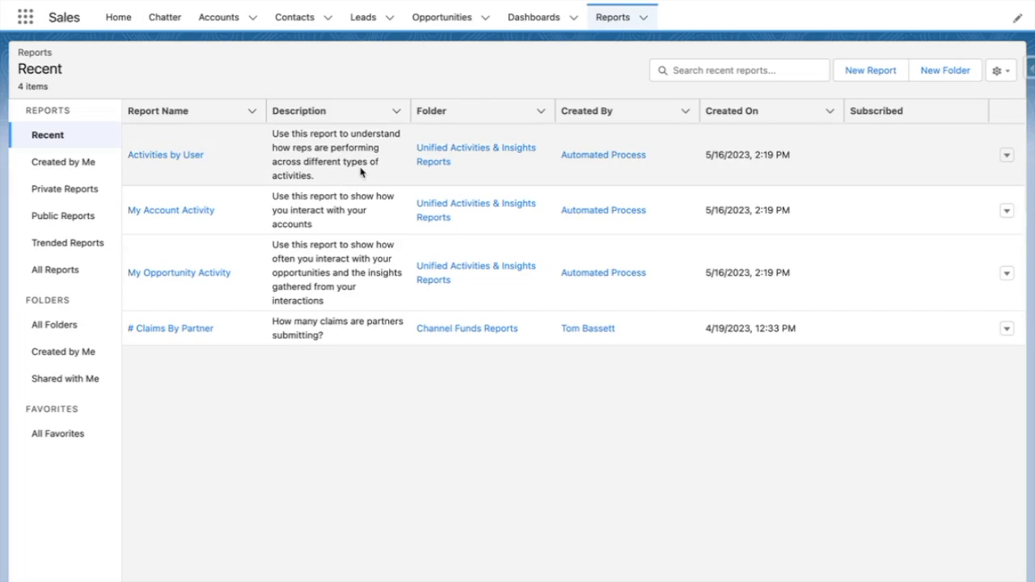
pyautogui.click(442, 162)
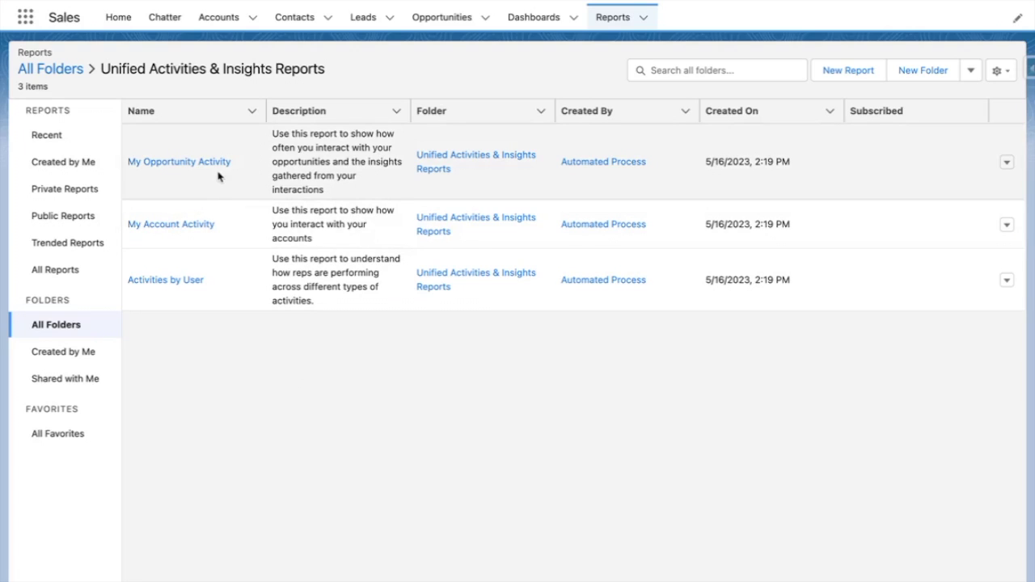
pyautogui.click(215, 166)
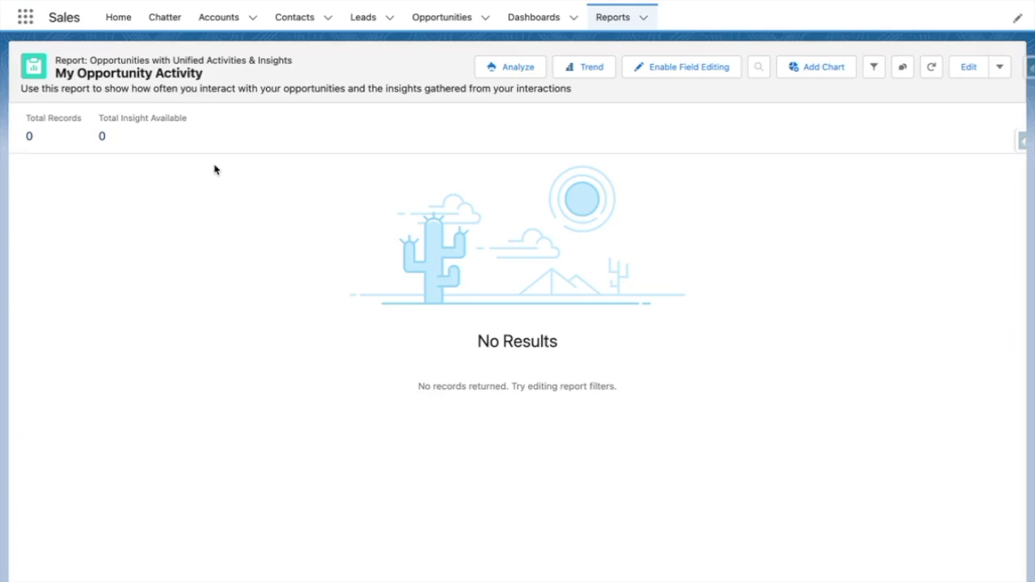
# View the Activities by User and My Account Activity reports and return to the recent reports list.
pyautogui.click(606, 16)
pyautogui.click(186, 234)
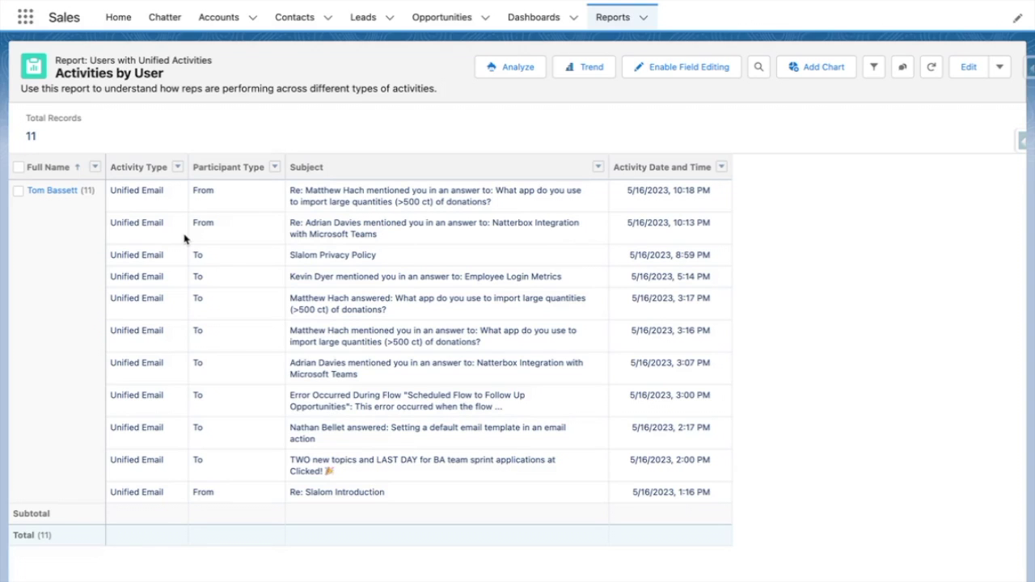
pyautogui.click(618, 28)
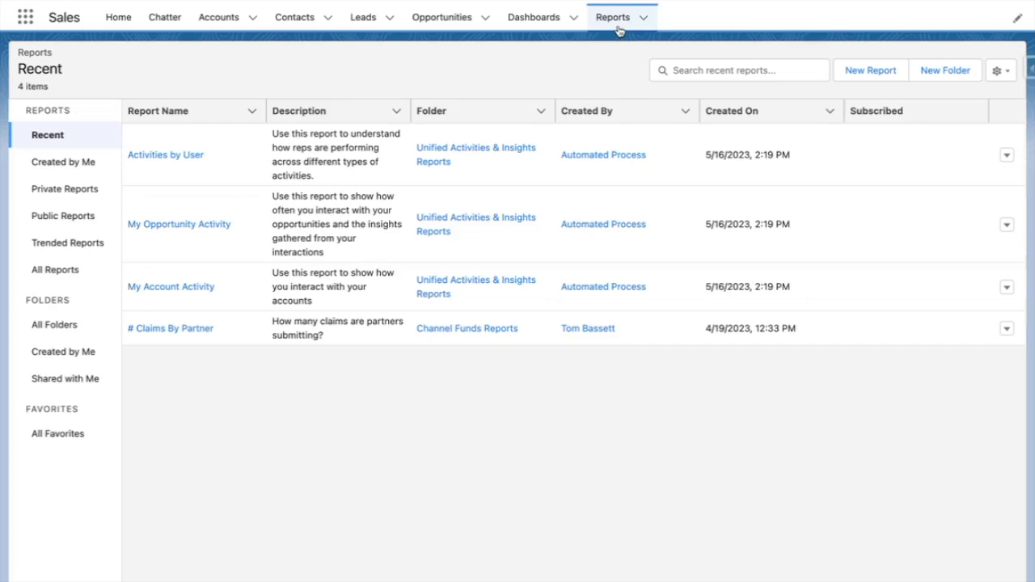
pyautogui.click(197, 288)
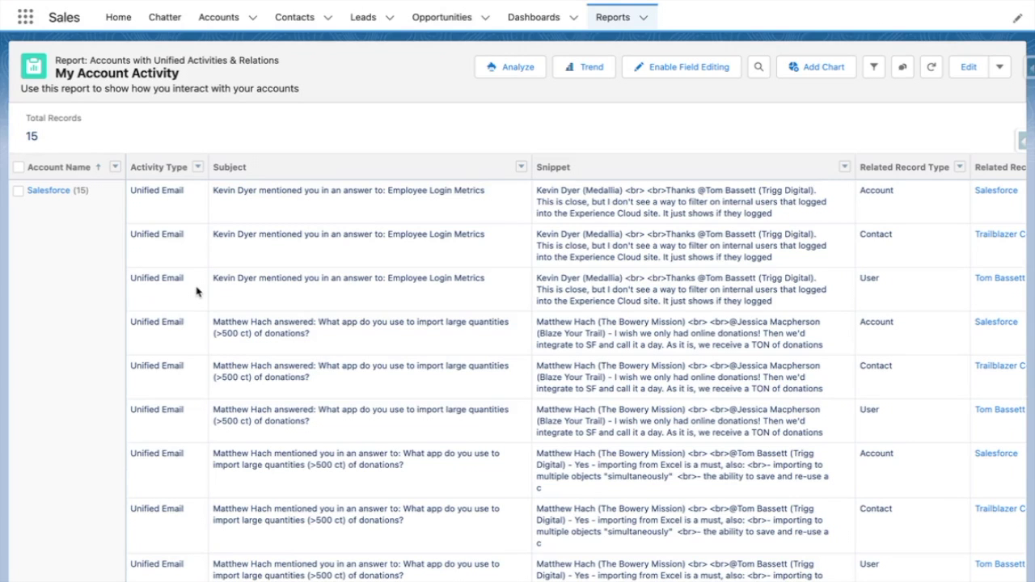
pyautogui.click(612, 17)
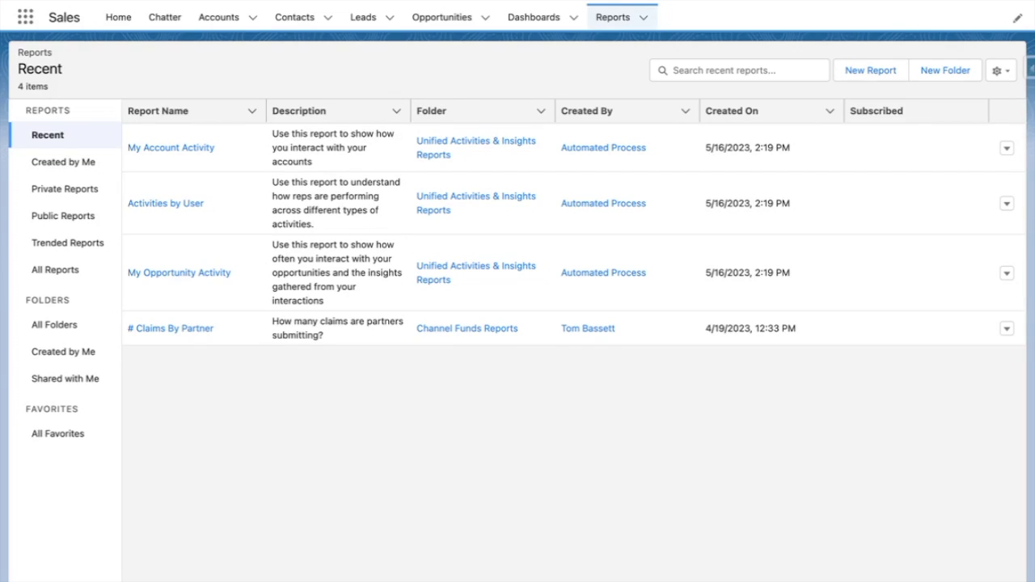
# Open the Report Types page in Setup by searching for "report".
pyautogui.click(954, 2)
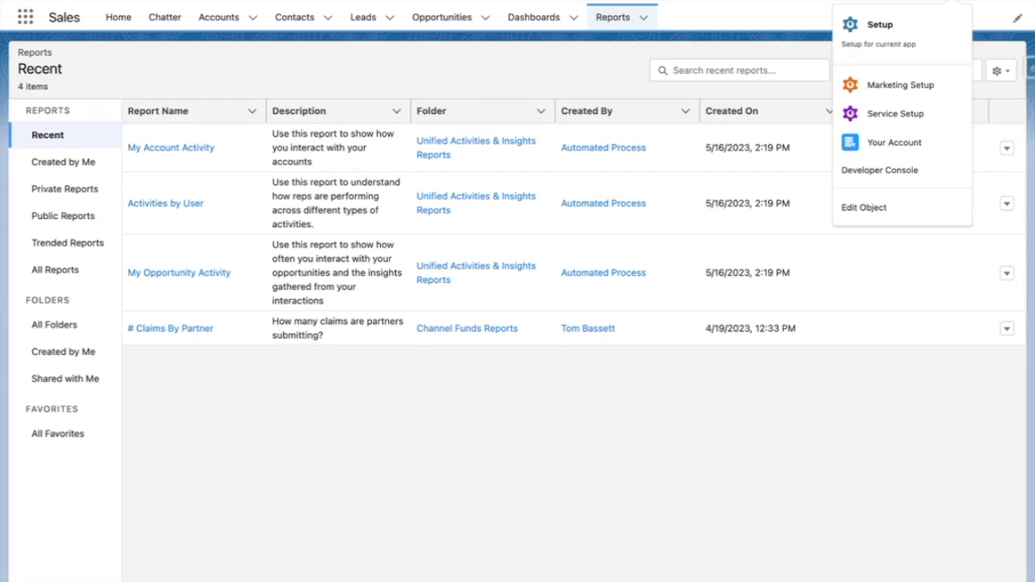
pyautogui.click(893, 35)
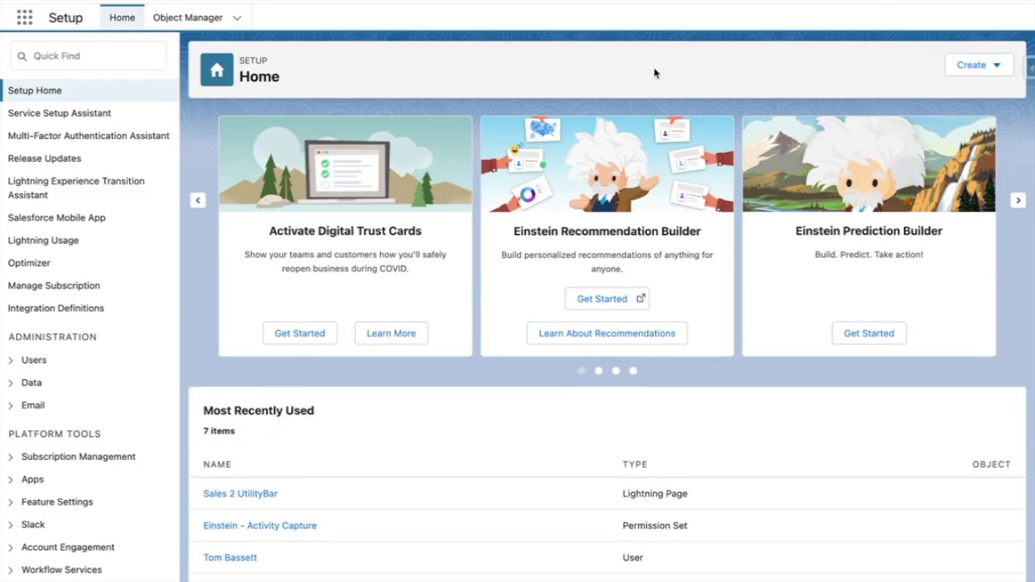
pyautogui.click(65, 56)
pyautogui.write('report')
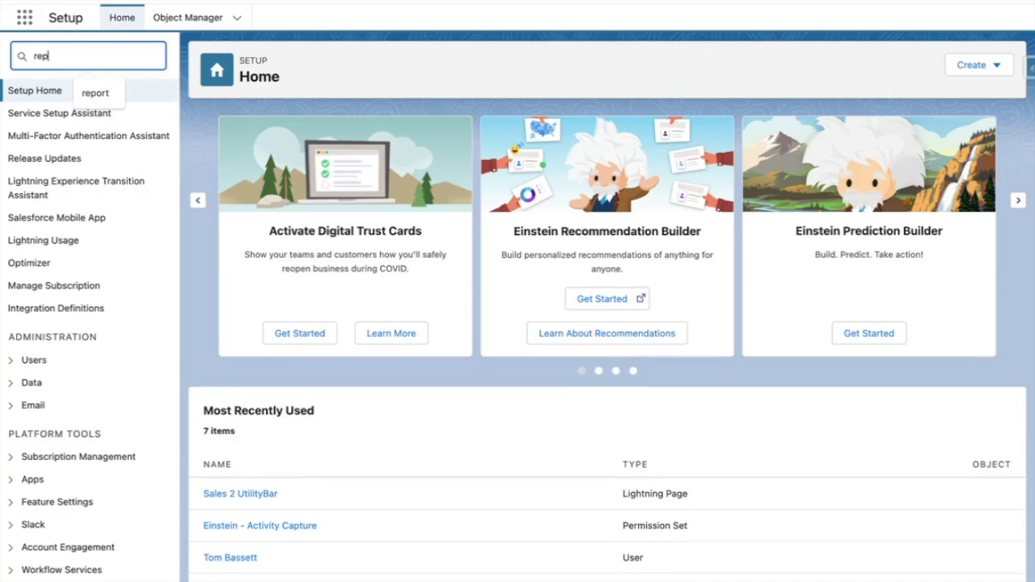
pyautogui.click(94, 206)
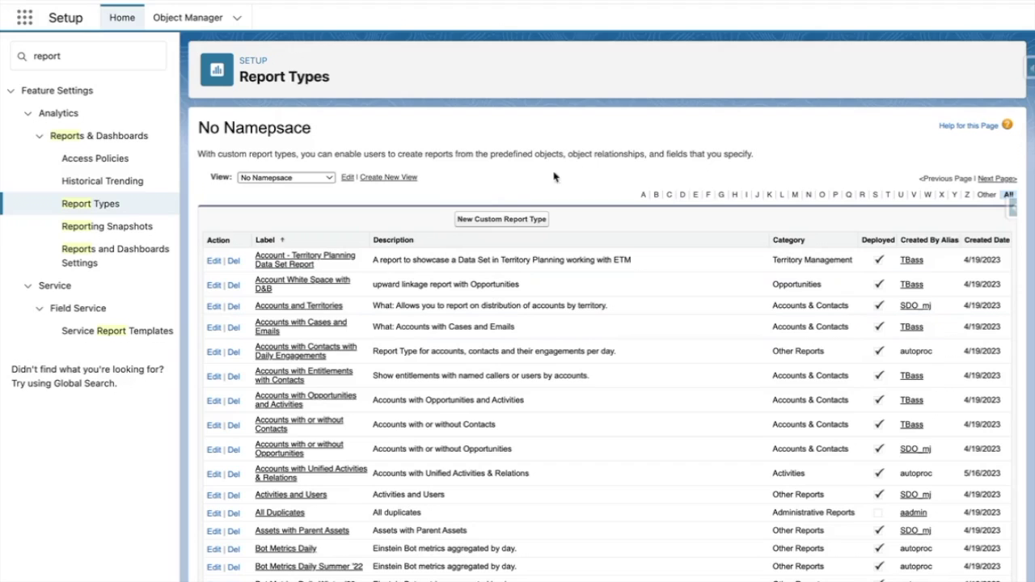
# Start a new custom report type with Leads as its primary object.
pyautogui.click(488, 222)
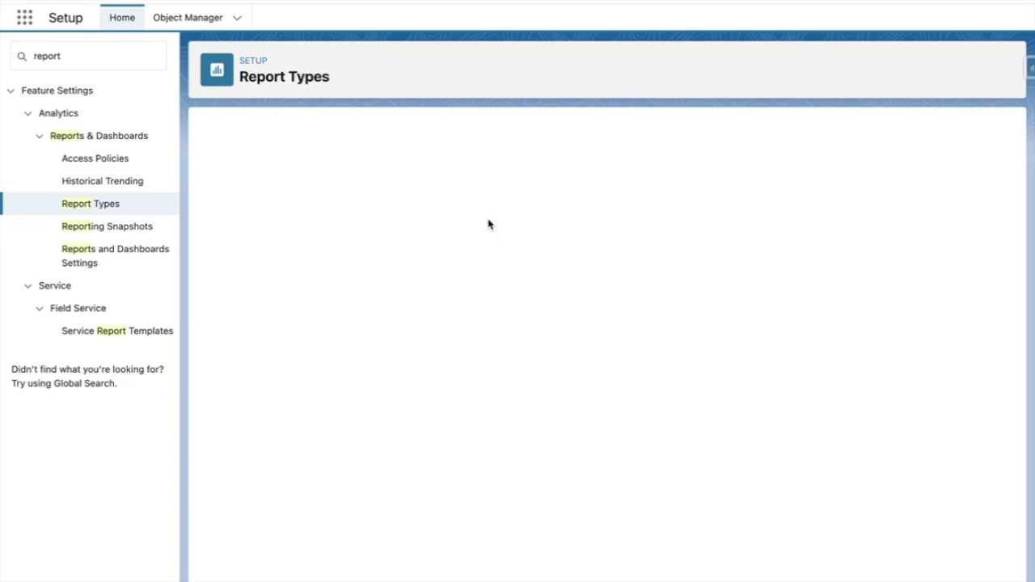
pyautogui.click(396, 281)
pyautogui.scroll(-20, 409, 352)
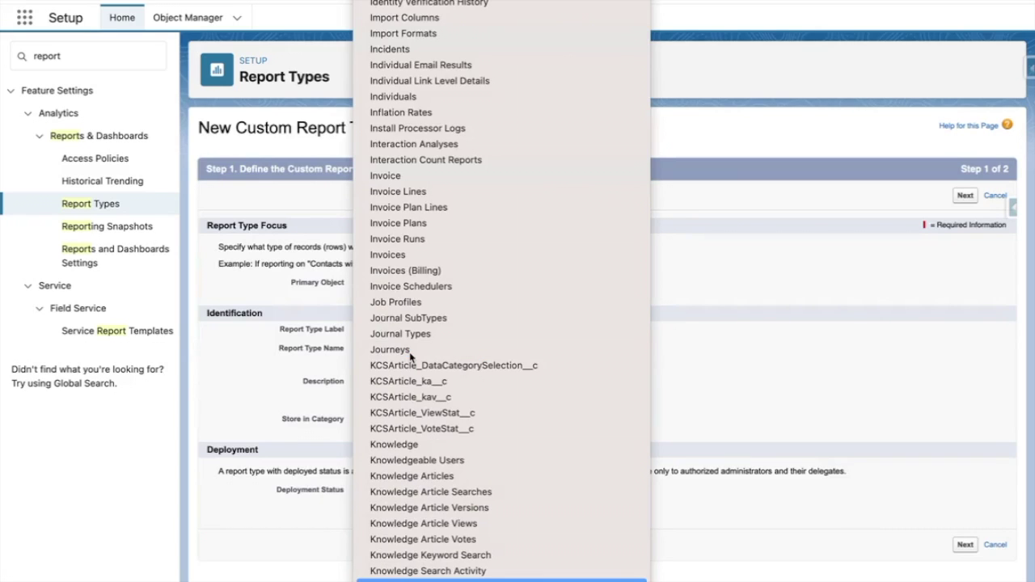
pyautogui.press('Down')
pyautogui.press('Down')
pyautogui.press('Down')
pyautogui.press('Up')
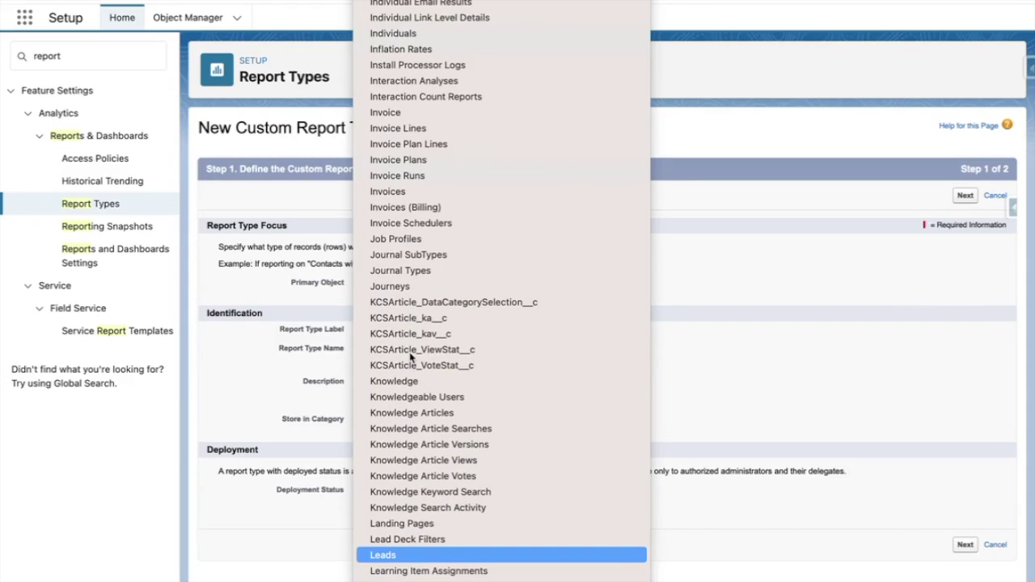
pyautogui.press('Return')
# Label the report type "Leads with Unified Activities" and describe it as "Shows Leads and Activities streamed by EAC and within Salesforce".
pyautogui.press('Tab')
pyautogui.write('L')
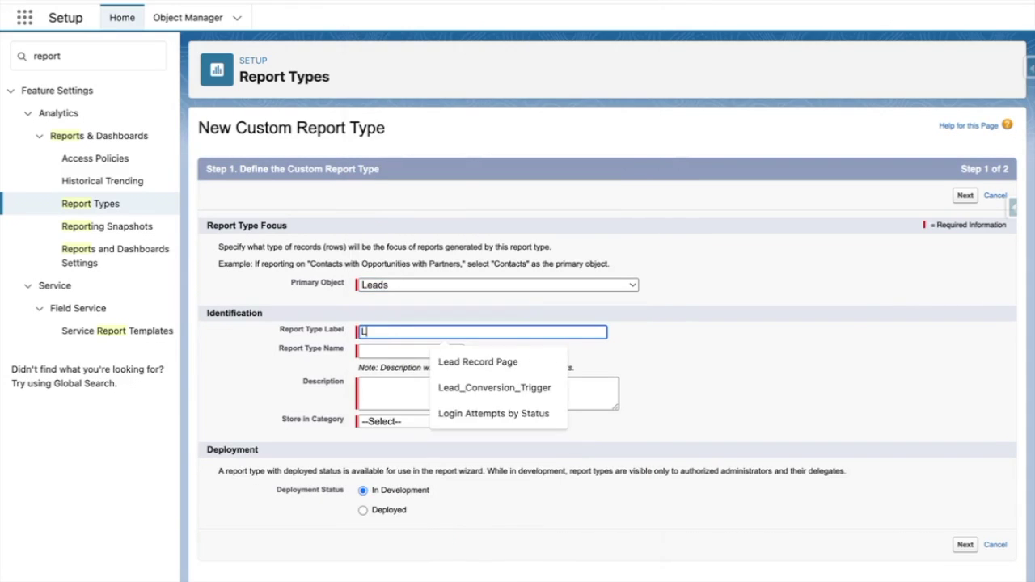
pyautogui.write('eads with Unif')
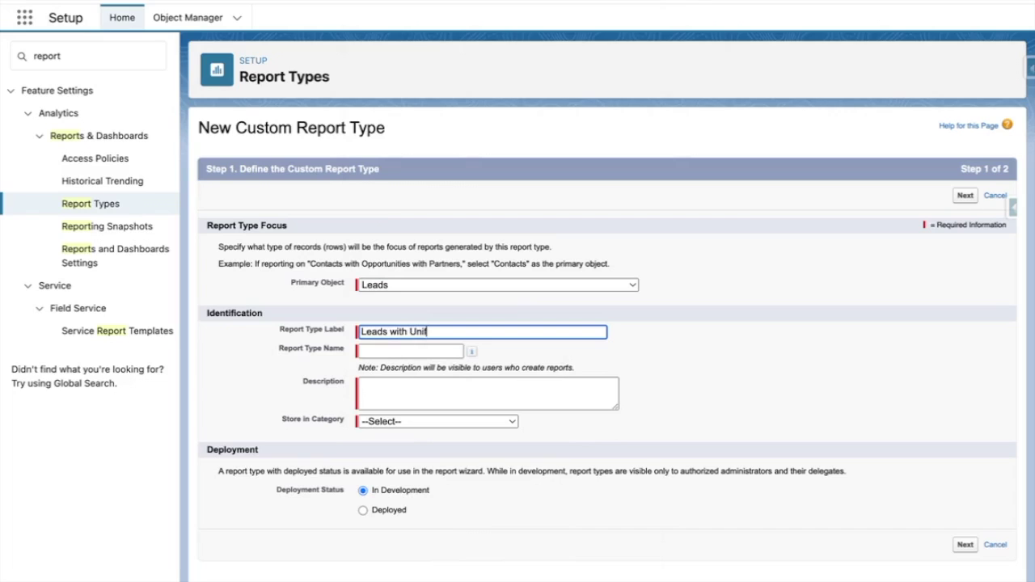
pyautogui.write('ied Activities')
pyautogui.click(392, 394)
pyautogui.write('Shows Leads and Activities streamed by EAC and within Salesforce')
# Store the Leads report type in the Leads category and set its deployment status to Deployed.
pyautogui.click(402, 421)
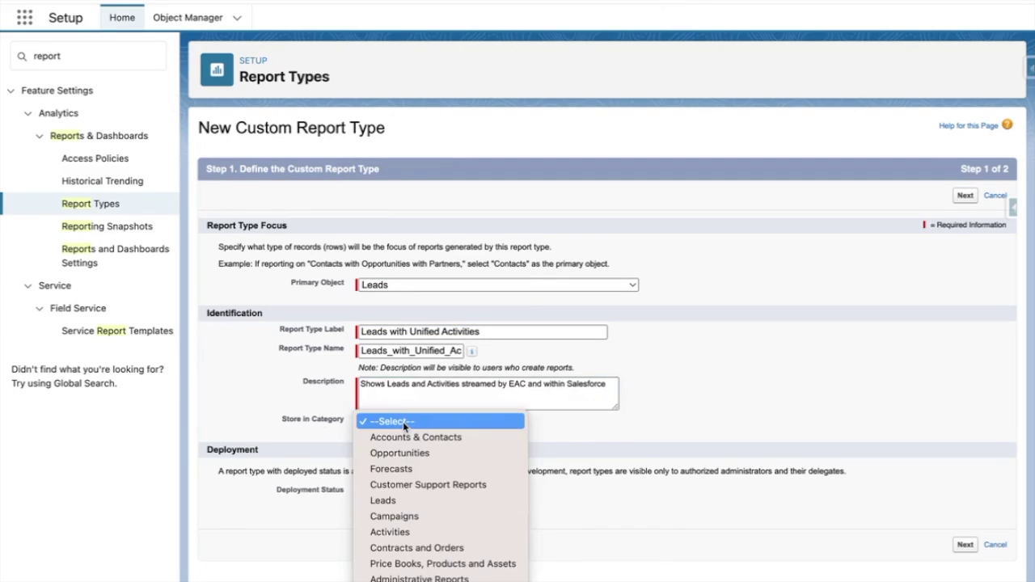
pyautogui.click(399, 501)
pyautogui.click(363, 511)
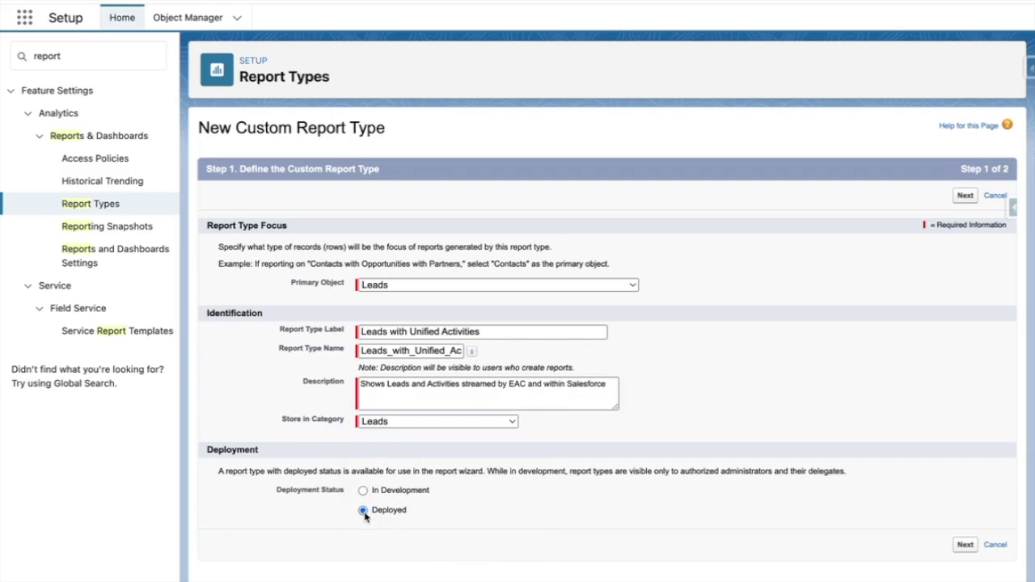
# Relate Unified Activities to Leads, requiring at least one related record, without a third object, and save the report type.
pyautogui.click(965, 195)
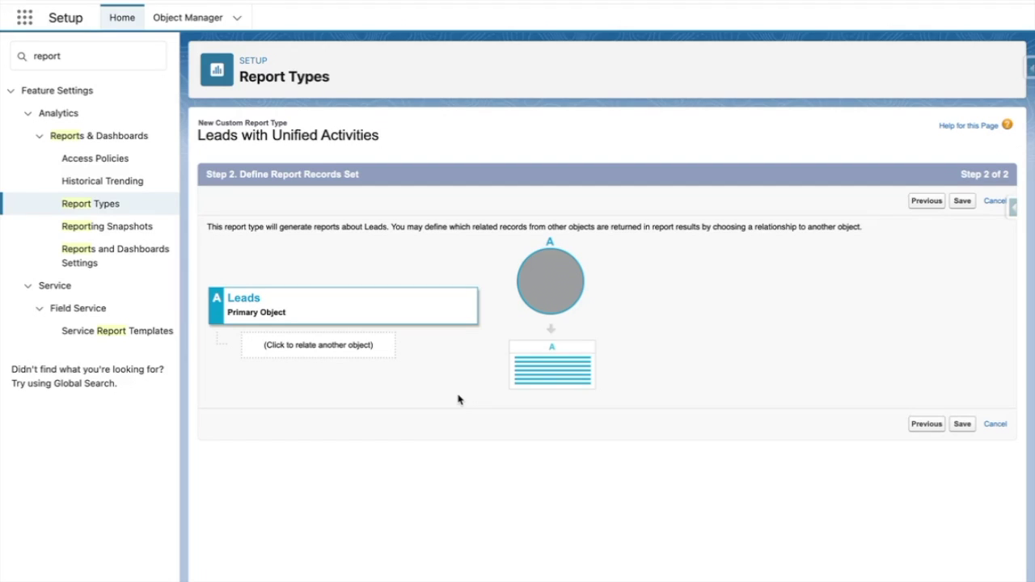
pyautogui.click(334, 348)
pyautogui.click(378, 325)
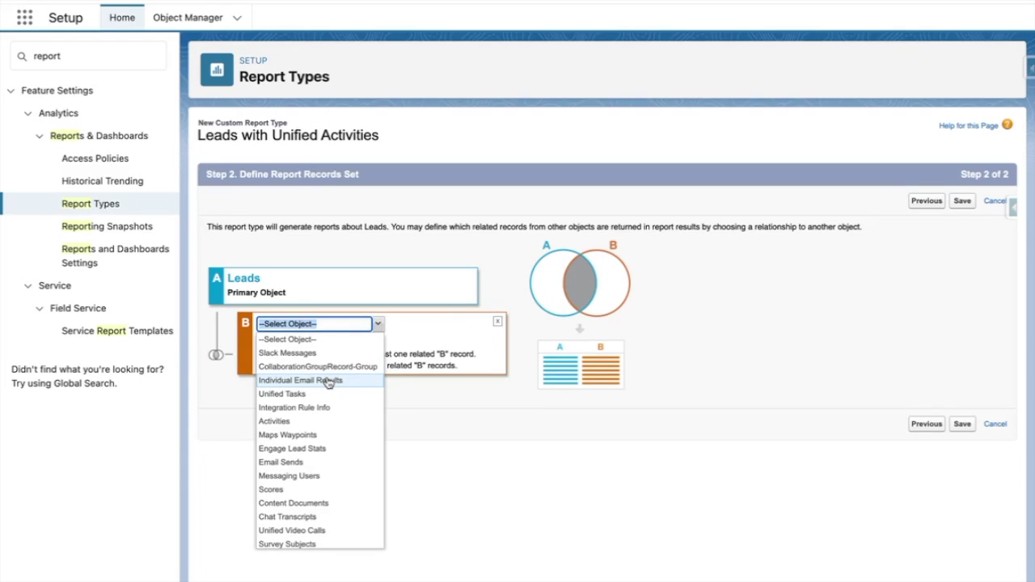
pyautogui.click(407, 378)
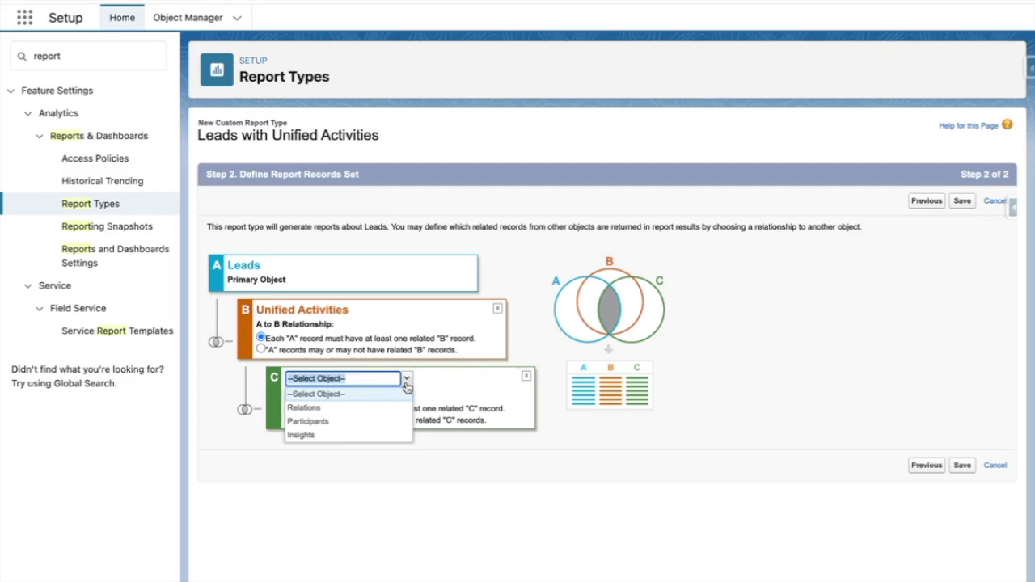
pyautogui.click(526, 376)
pyautogui.click(962, 202)
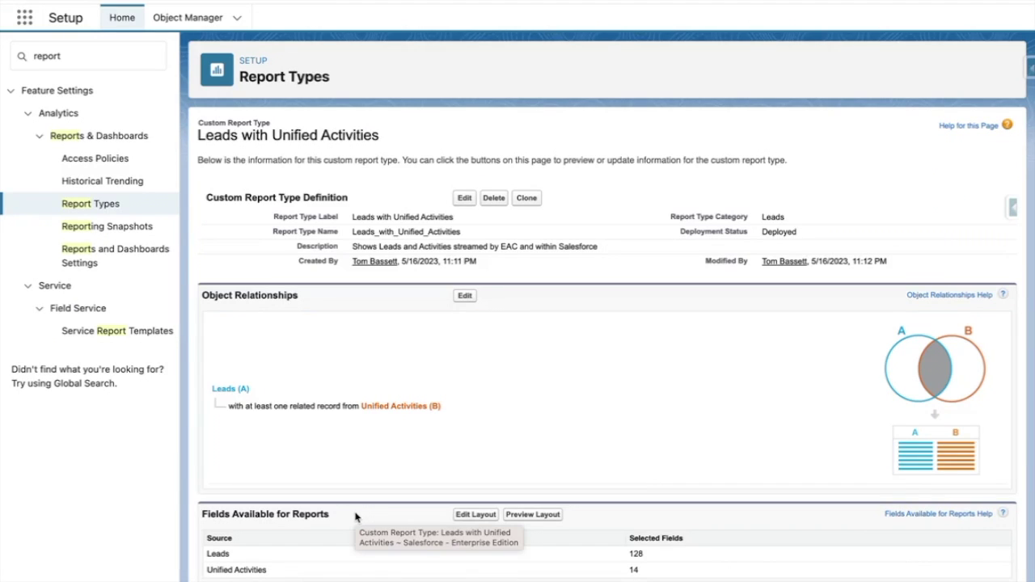
# Start another custom report type with Contacts as its primary object.
pyautogui.click(91, 207)
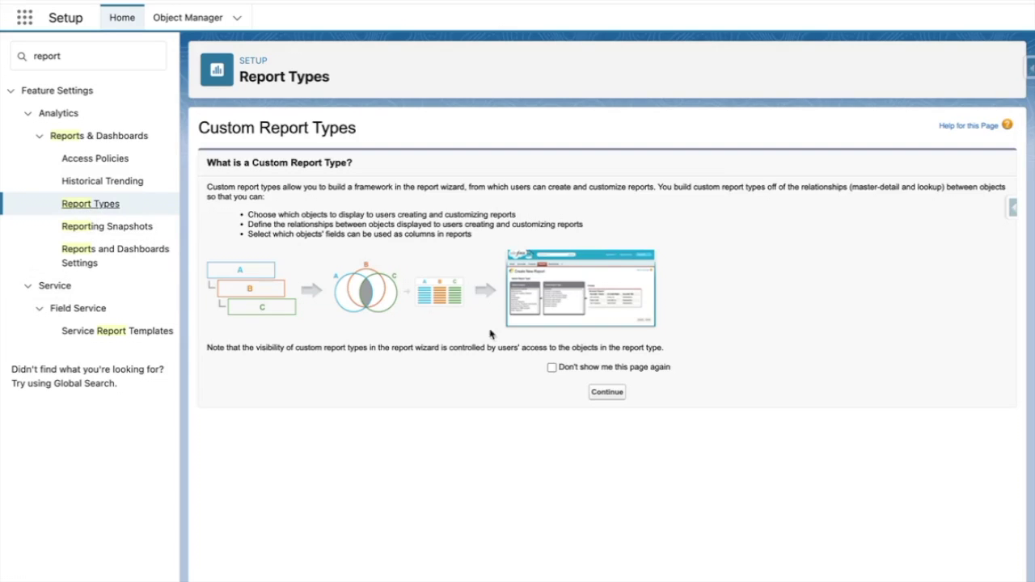
pyautogui.click(605, 392)
pyautogui.click(502, 222)
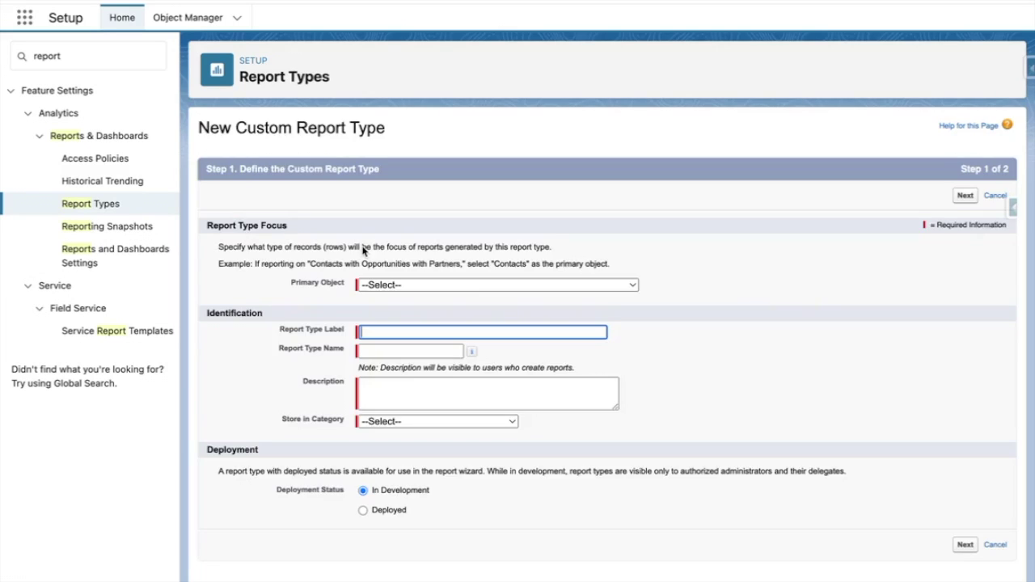
pyautogui.click(396, 283)
pyautogui.scroll(-10, 417, 336)
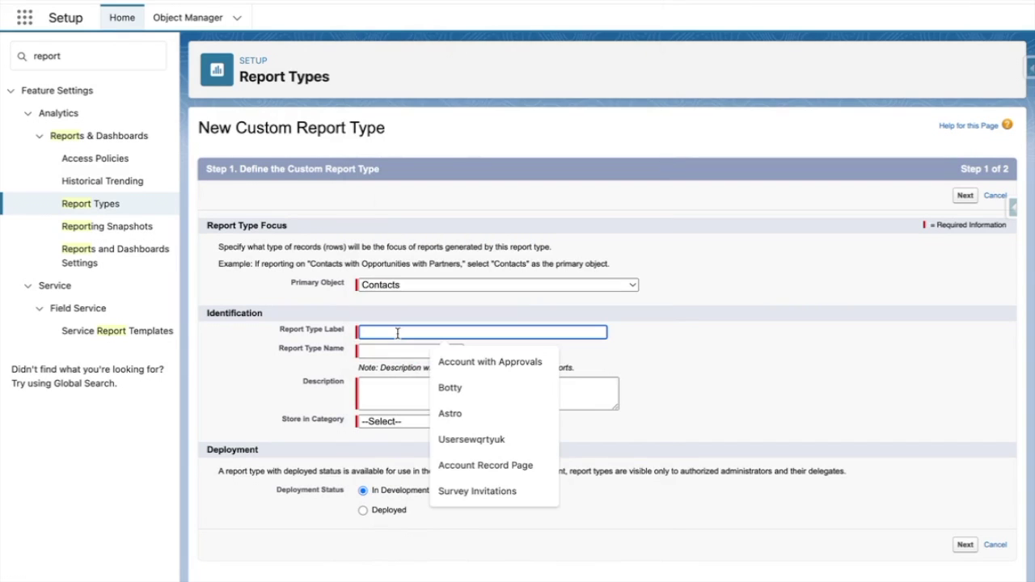
# Label the report type "Contacts with Unified Actvities" and describe it as "Shows Contacts and EAC Activities as well as Salesforce Activities".
pyautogui.write('Contacts with Uni')
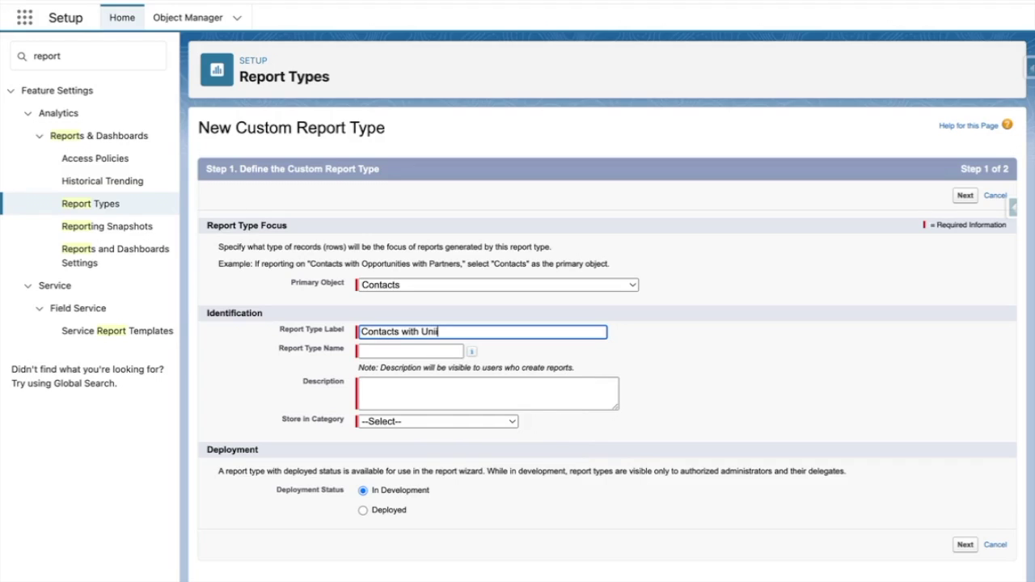
pyautogui.write('fied Actvities')
pyautogui.click(408, 394)
pyautogui.write('Shows Contacts and EAC Activities as well as Salesforce Activities')
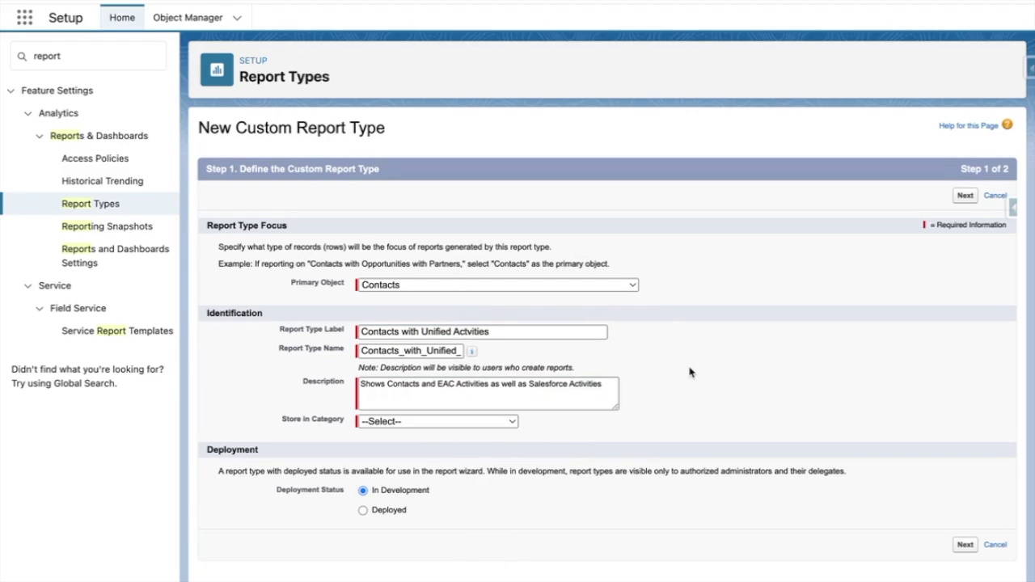
# Store the Contacts report type in the Accounts & Contacts category and set its deployment status to Deployed.
pyautogui.click(480, 422)
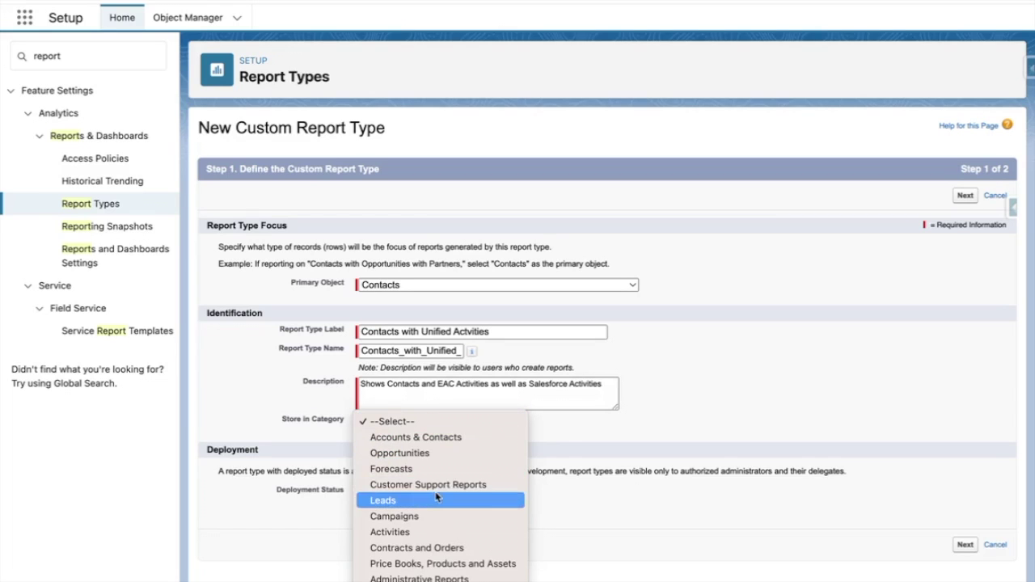
pyautogui.click(480, 438)
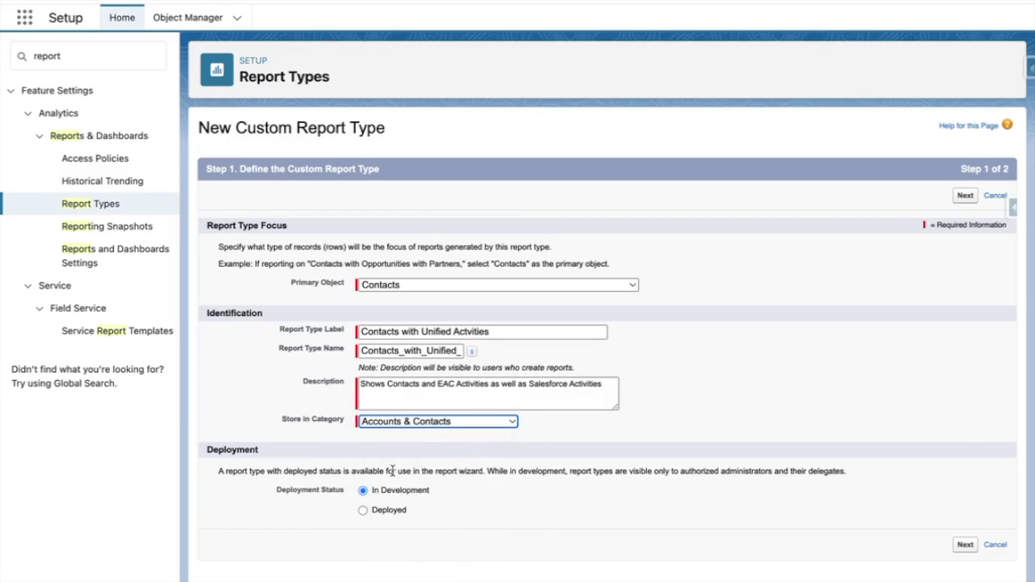
pyautogui.click(363, 510)
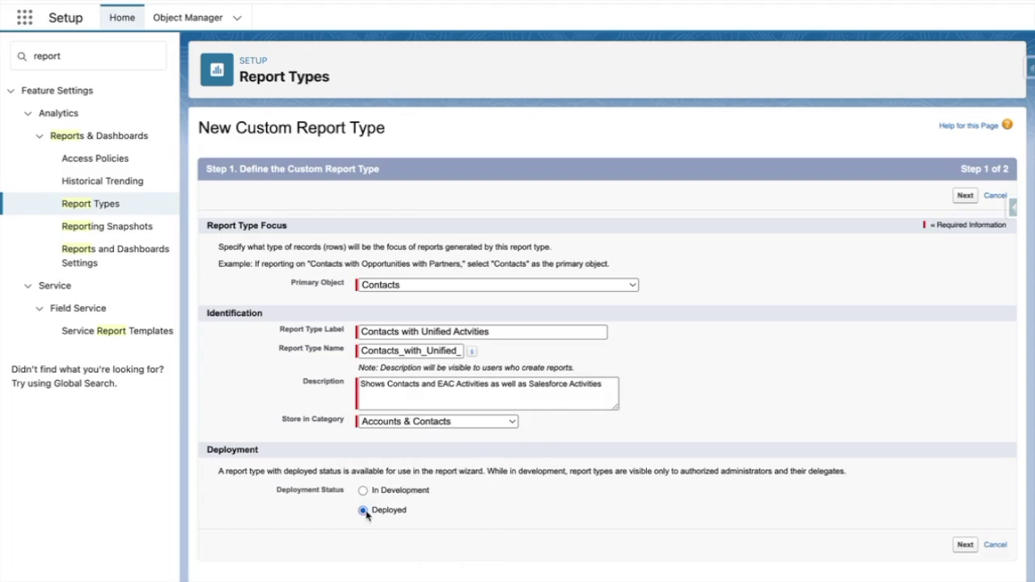
# Relate Unified Activities to Contacts, requiring at least one related record, and save the report type.
pyautogui.click(966, 195)
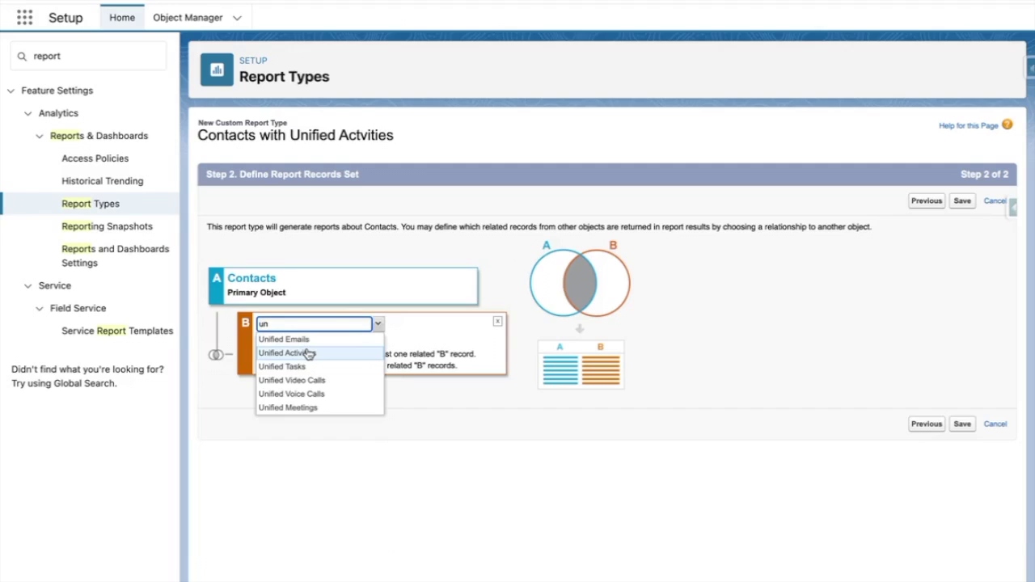
pyautogui.click(308, 354)
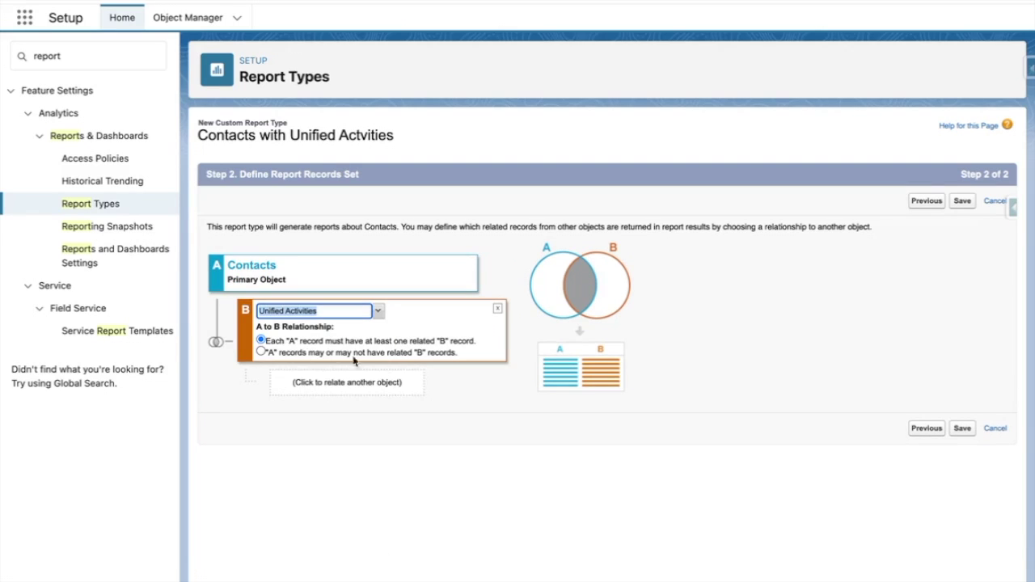
pyautogui.click(964, 202)
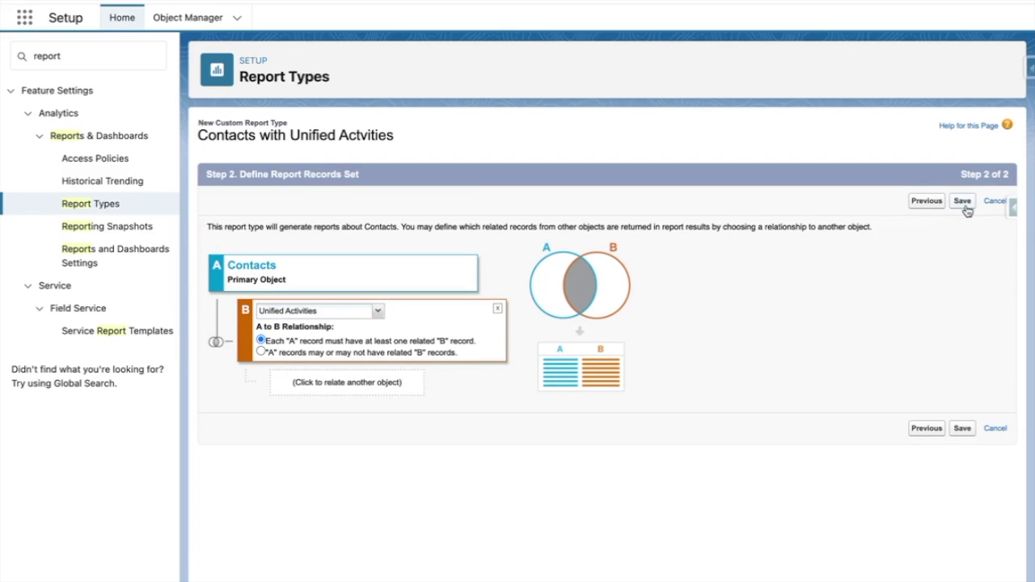
# Leave Setup and open the Reports item by searching the available items for "reports".
pyautogui.click(24, 17)
pyautogui.write('report')
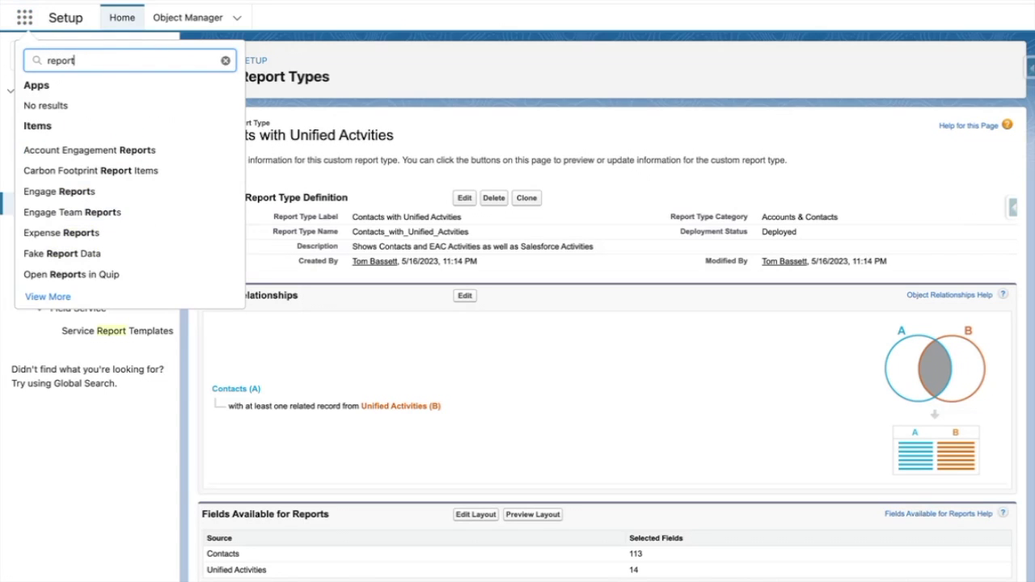
pyautogui.write('s')
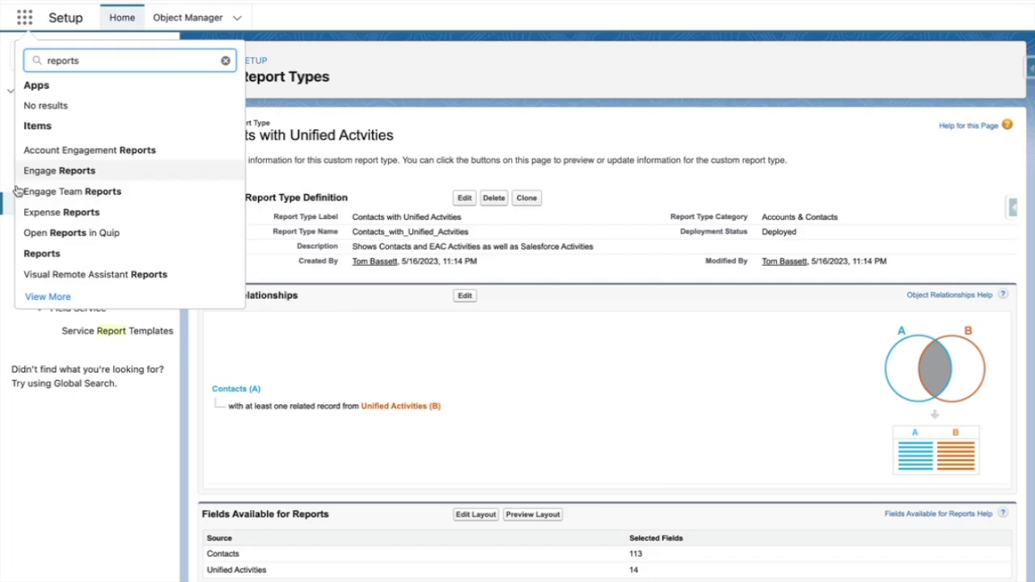
pyautogui.click(36, 250)
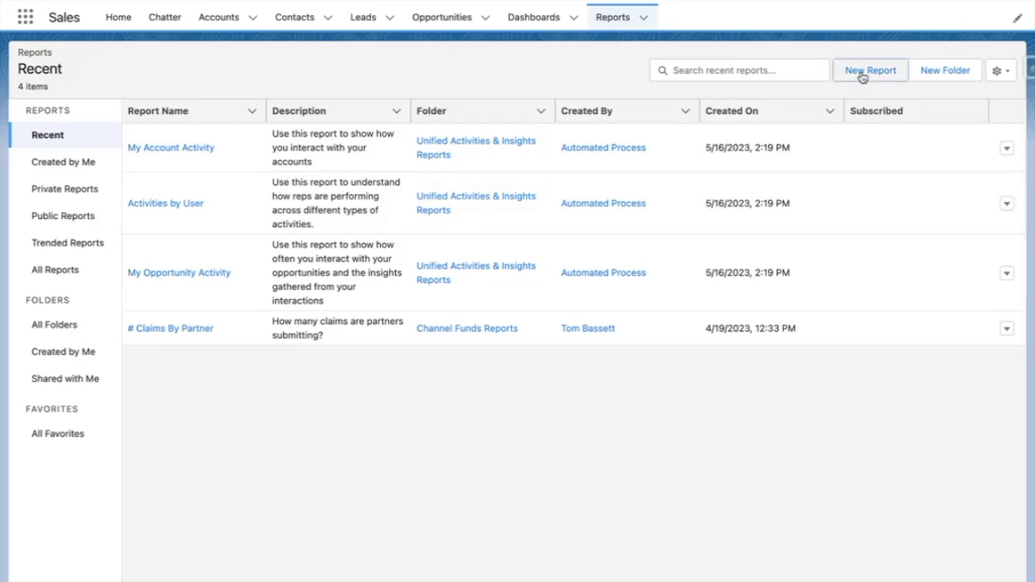
# Start a new report based on the custom report type "Contacts with Unified Actvities".
pyautogui.click(861, 73)
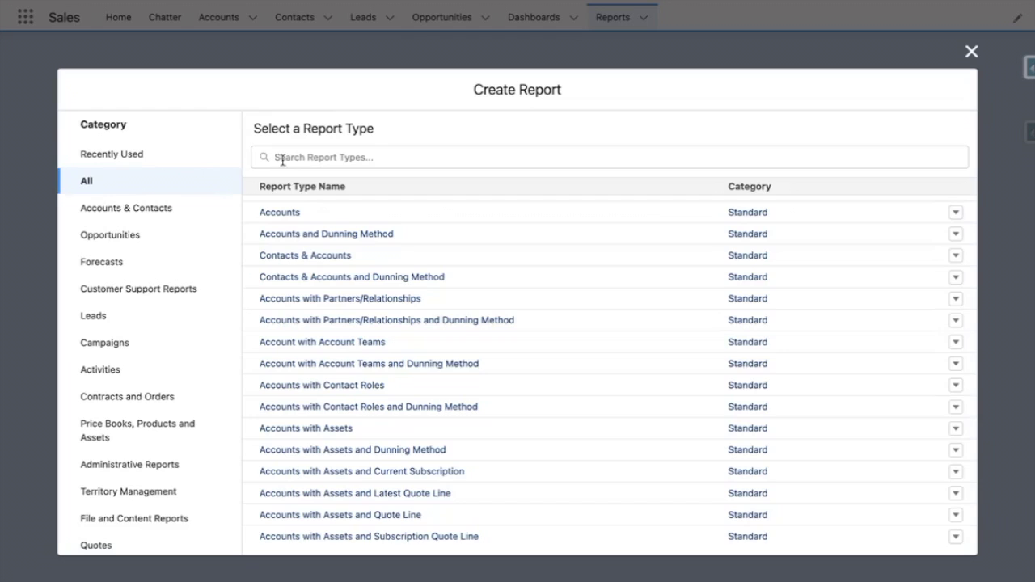
pyautogui.click(305, 157)
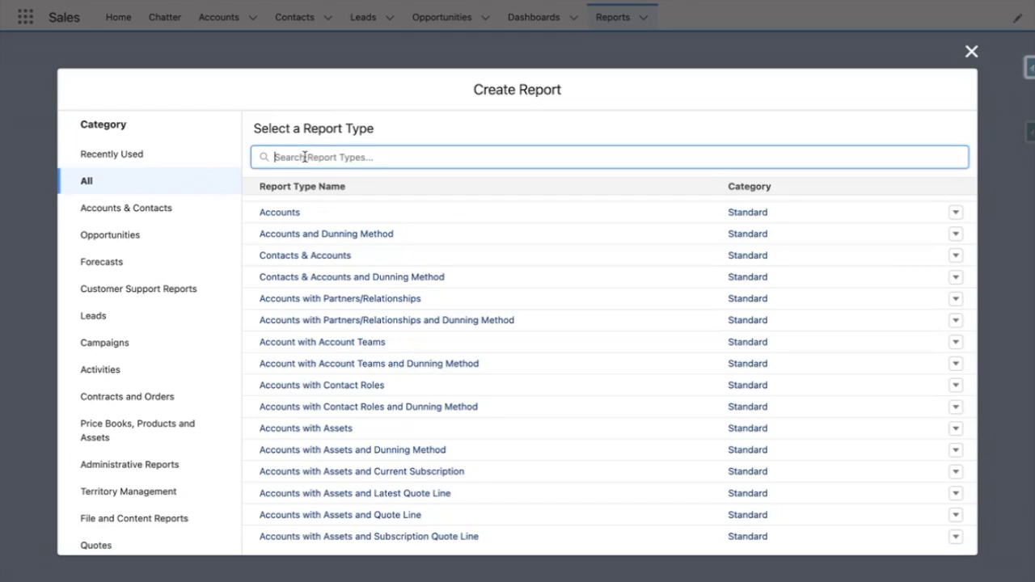
pyautogui.write('contact')
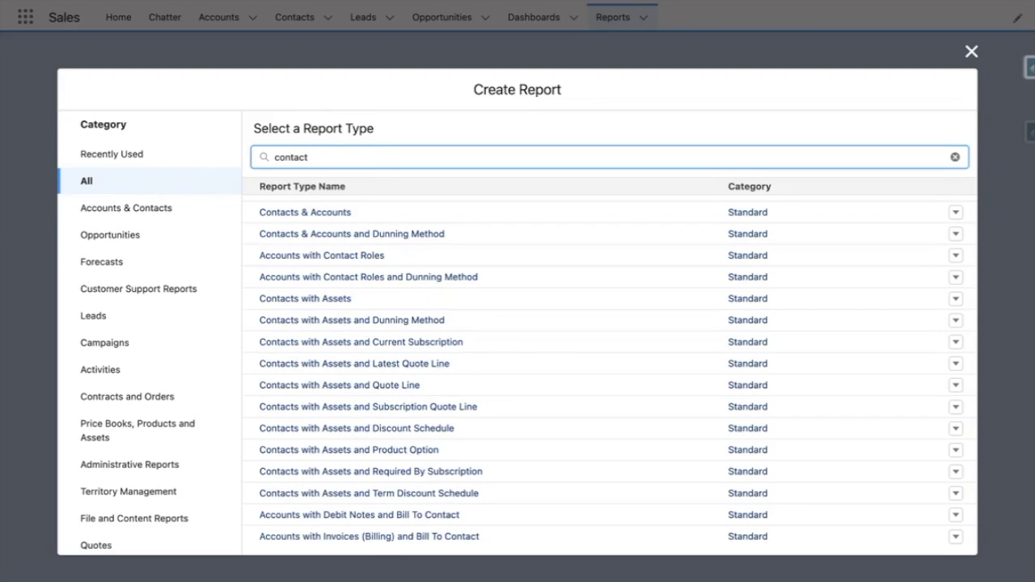
pyautogui.write('s')
pyautogui.scroll(-5, 439, 450)
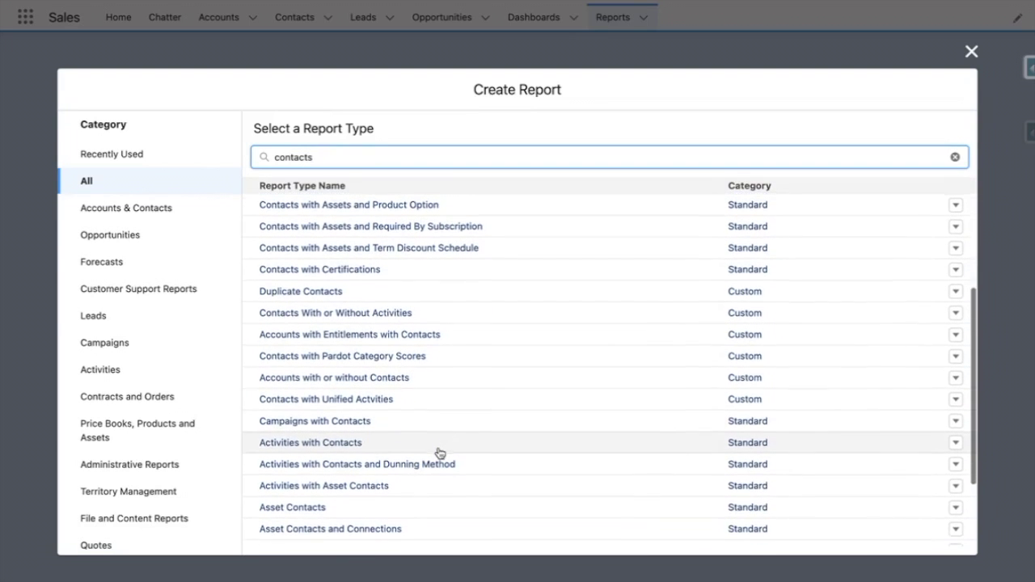
pyautogui.click(393, 402)
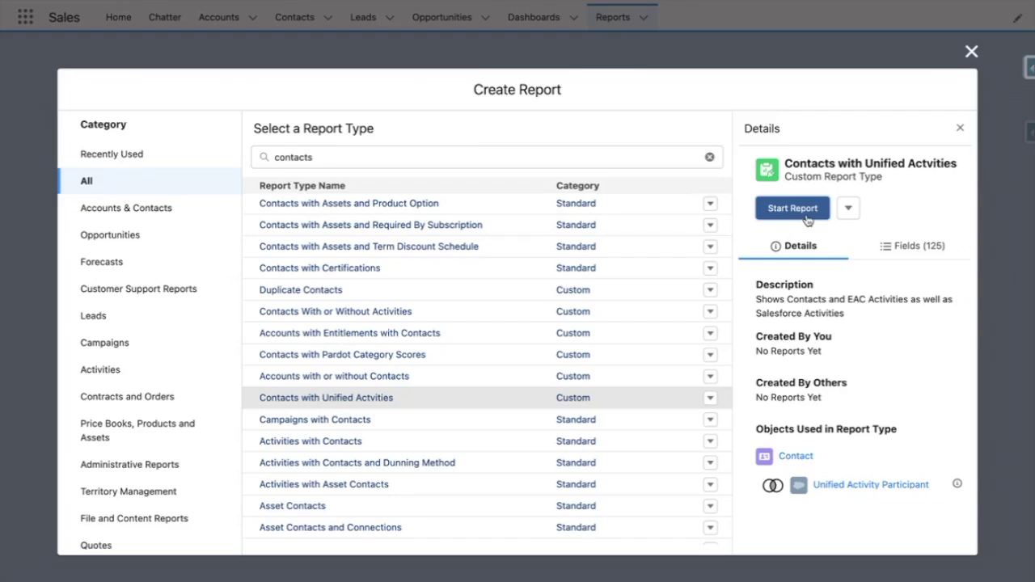
pyautogui.click(805, 215)
# Set the report's Birthdate filter range to All Time, then refresh the preview and enable automatic preview updates.
pyautogui.click(147, 93)
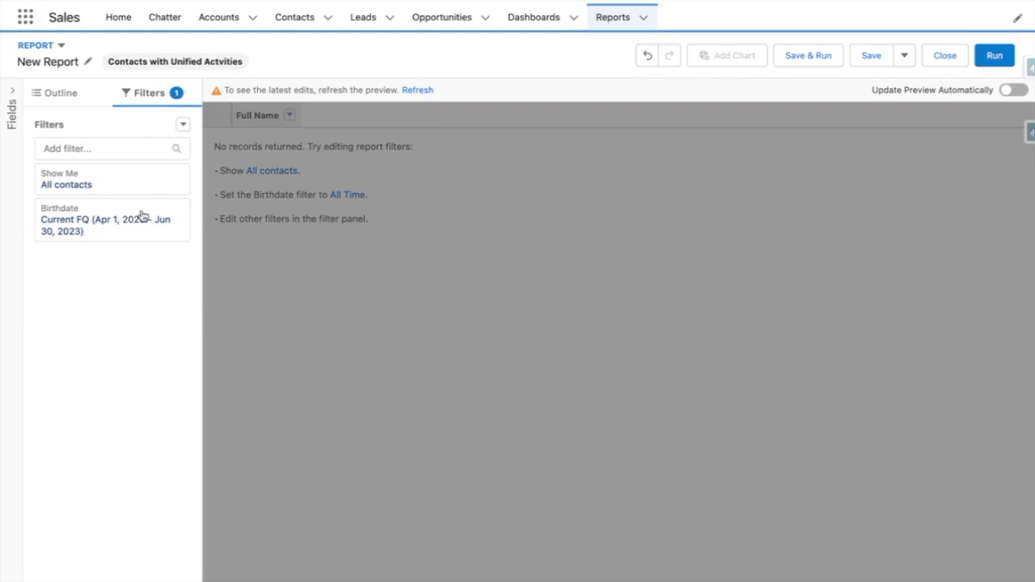
pyautogui.click(140, 217)
pyautogui.click(260, 241)
pyautogui.click(279, 272)
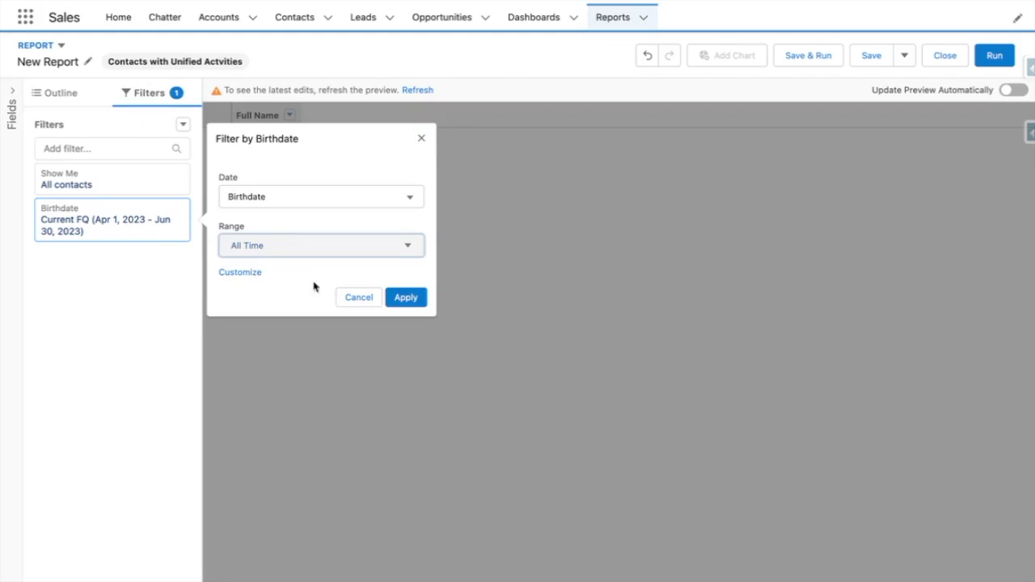
pyautogui.click(407, 297)
pyautogui.click(419, 90)
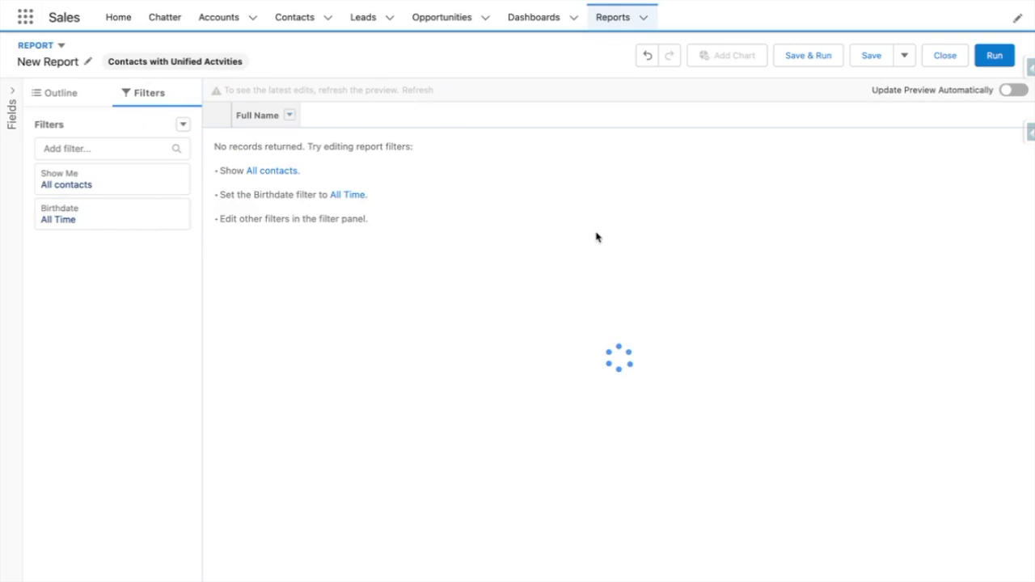
pyautogui.click(1015, 90)
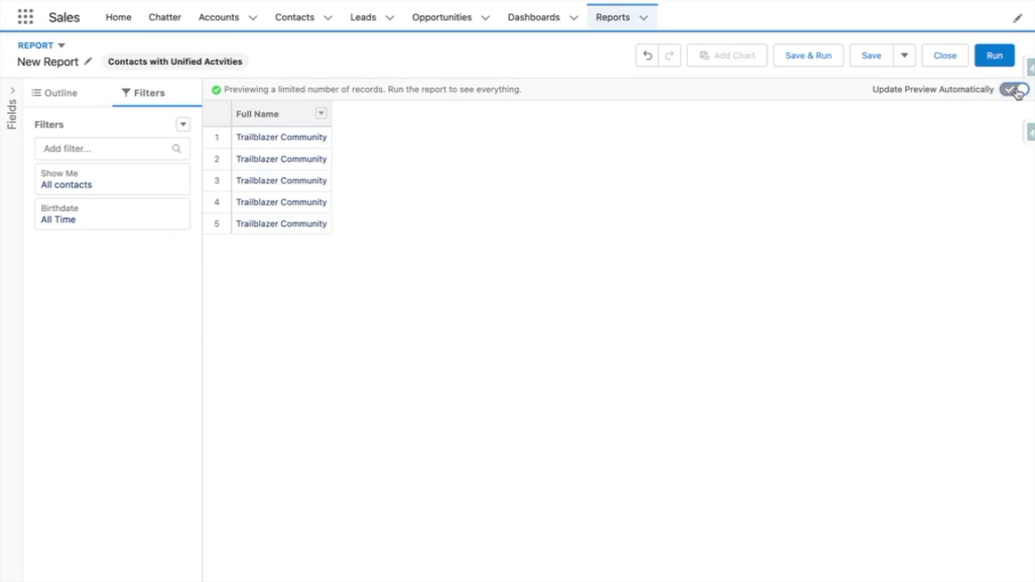
# Show the list of available fields and group the report rows by Full Name.
pyautogui.click(42, 95)
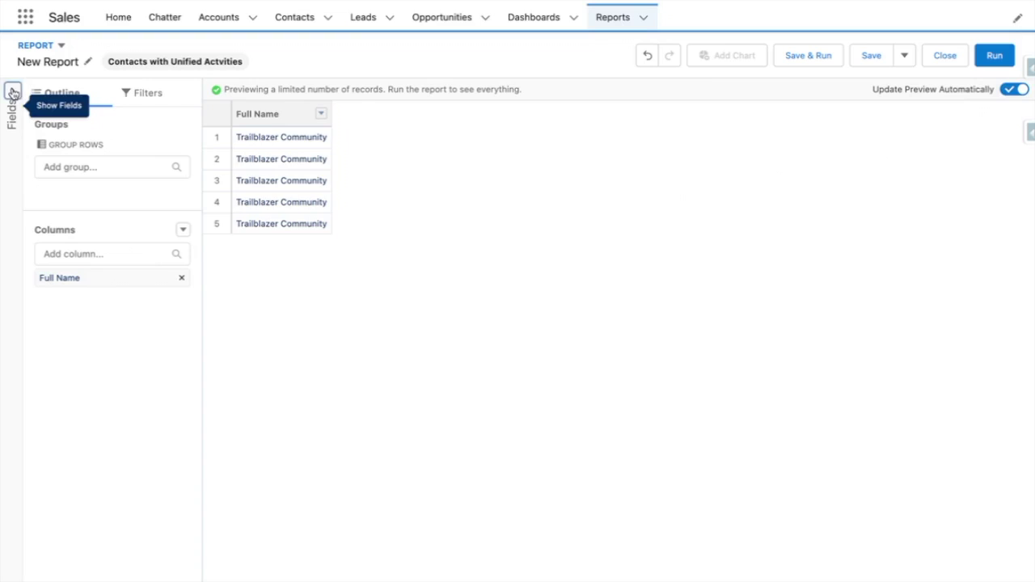
pyautogui.click(13, 95)
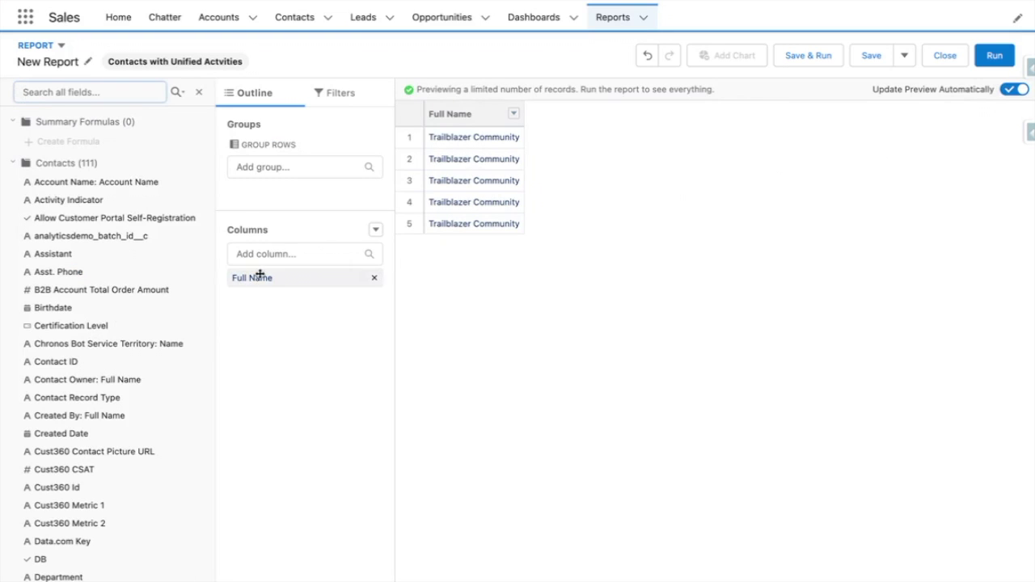
pyautogui.moveTo(261, 276); pyautogui.dragTo(315, 190)
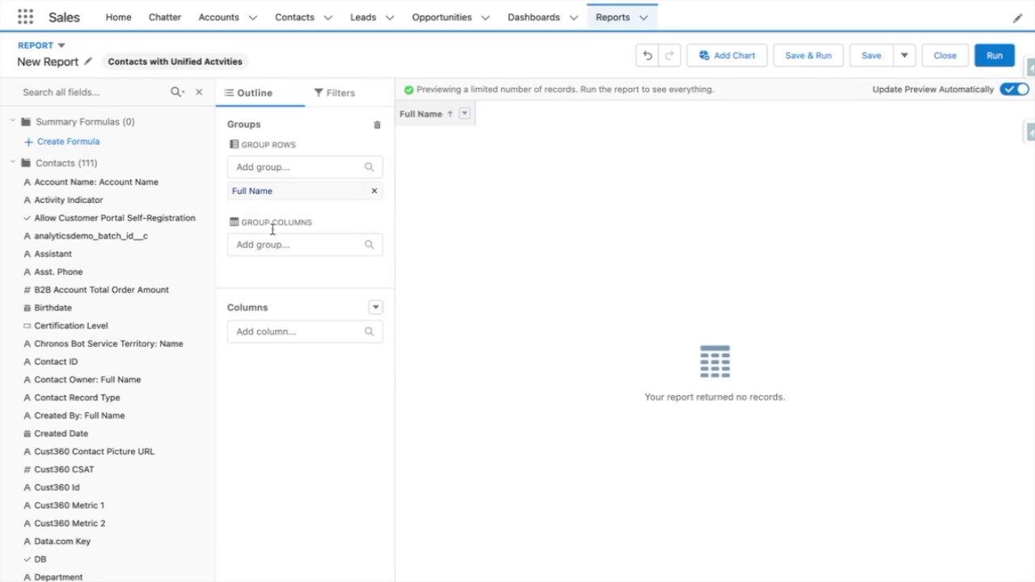
# Add the Email and Account Name: Account Name fields as report columns.
pyautogui.click(271, 327)
pyautogui.write('ema')
pyautogui.click(266, 384)
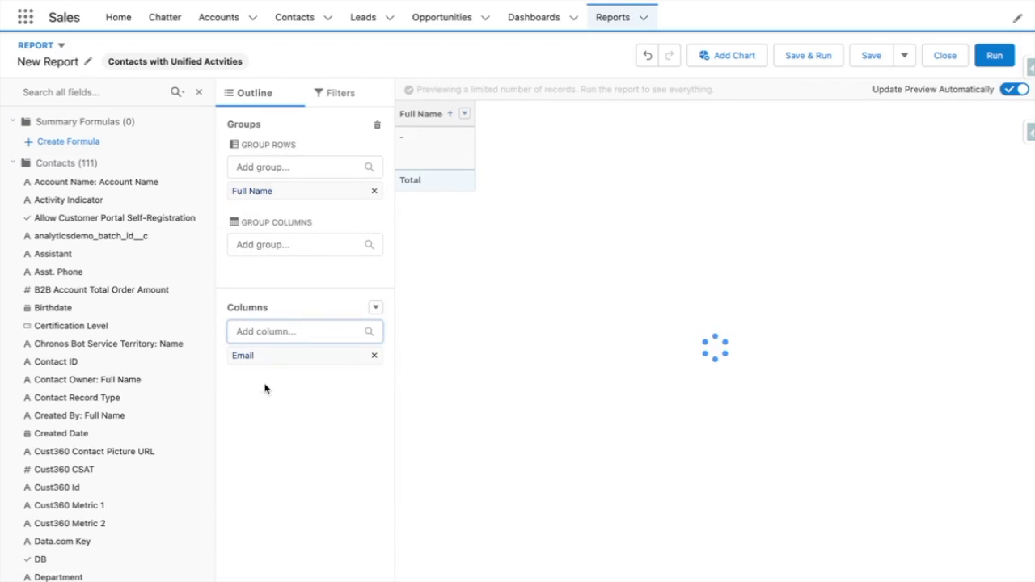
pyautogui.click(286, 436)
pyautogui.scroll(-1, 86, 343)
pyautogui.scroll(-2, 86, 342)
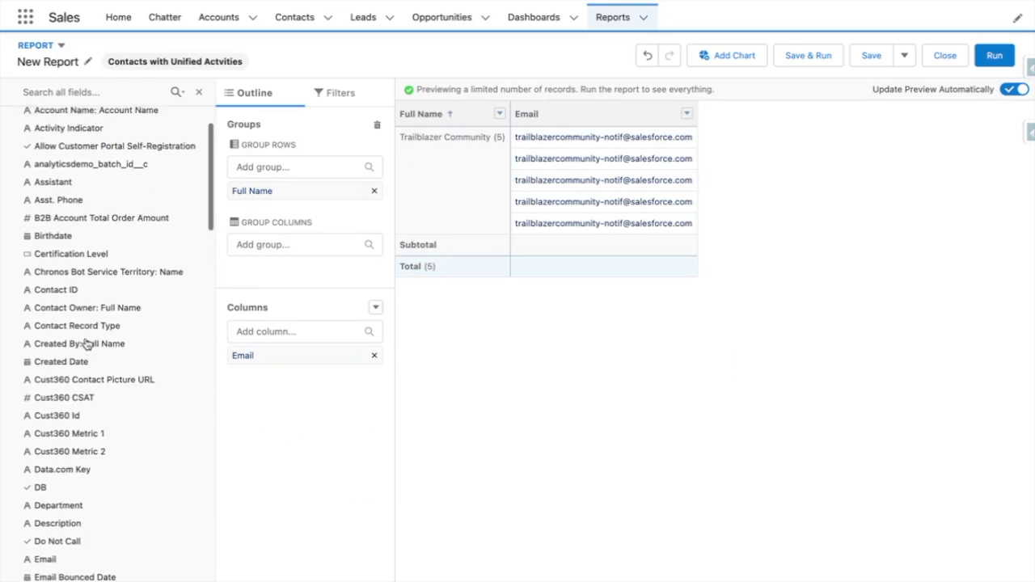
pyautogui.scroll(2, 73, 308)
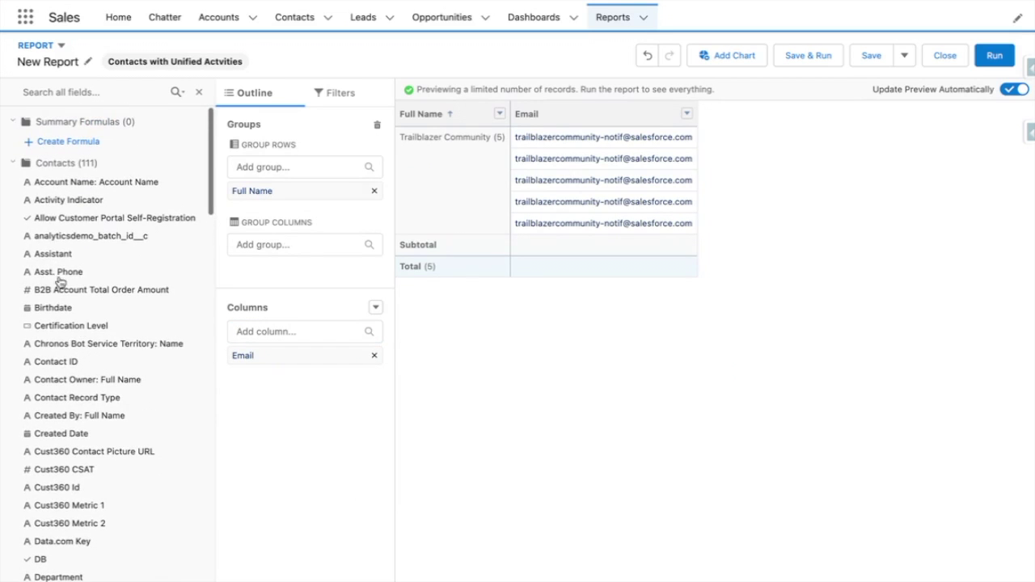
pyautogui.doubleClick(25, 182)
# Add the Unified Activities fields Activity Type and Activity Date and Time as columns, leaving out Detail (Task): Subject.
pyautogui.click(11, 163)
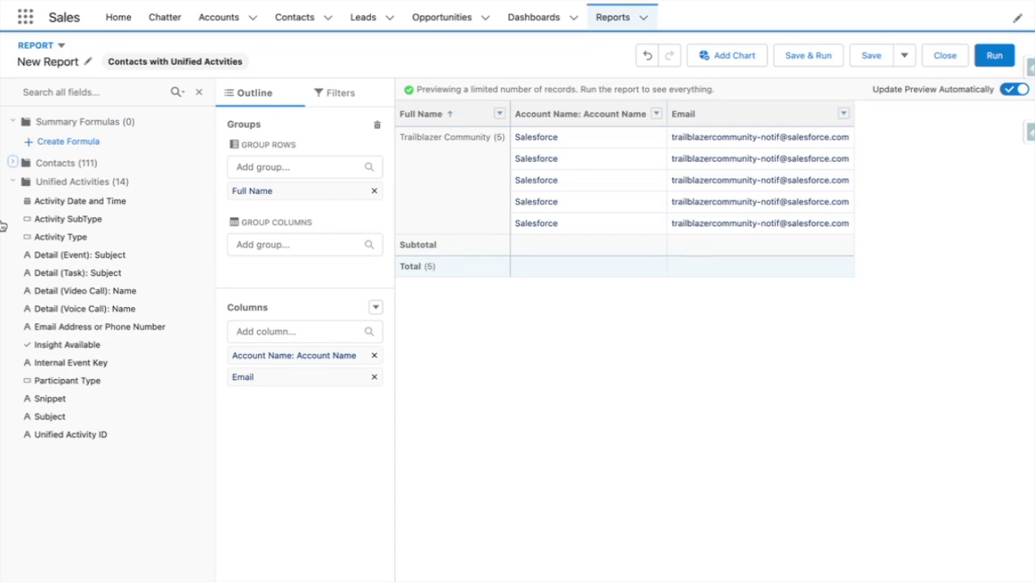
pyautogui.click(72, 400)
pyautogui.doubleClick(71, 400)
pyautogui.doubleClick(113, 364)
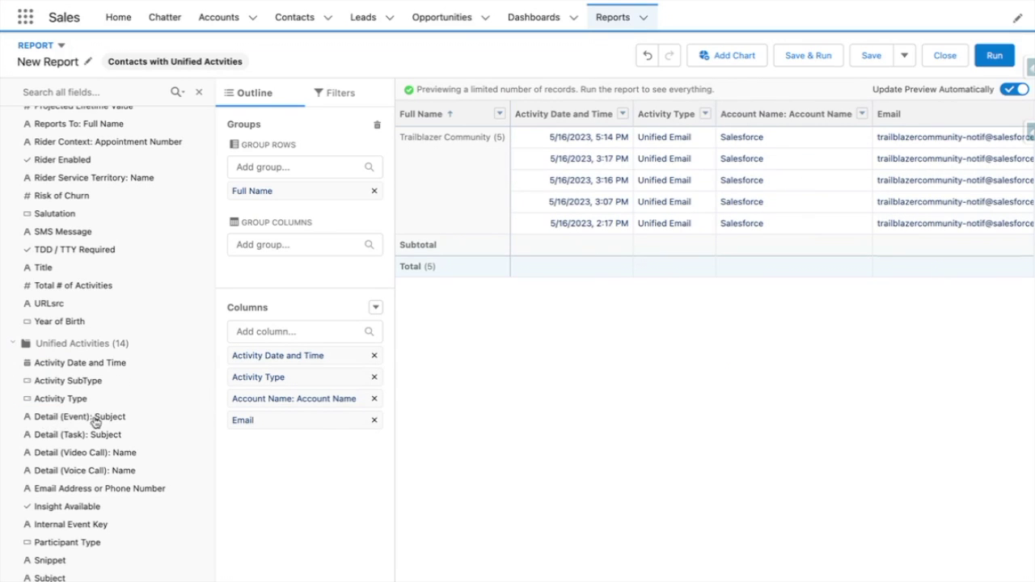
pyautogui.doubleClick(73, 436)
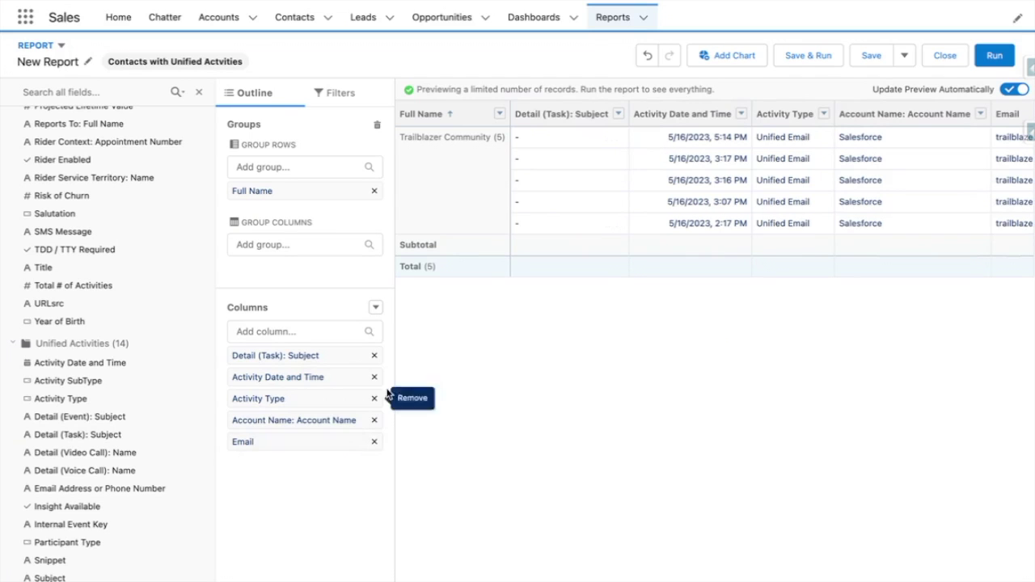
pyautogui.click(374, 356)
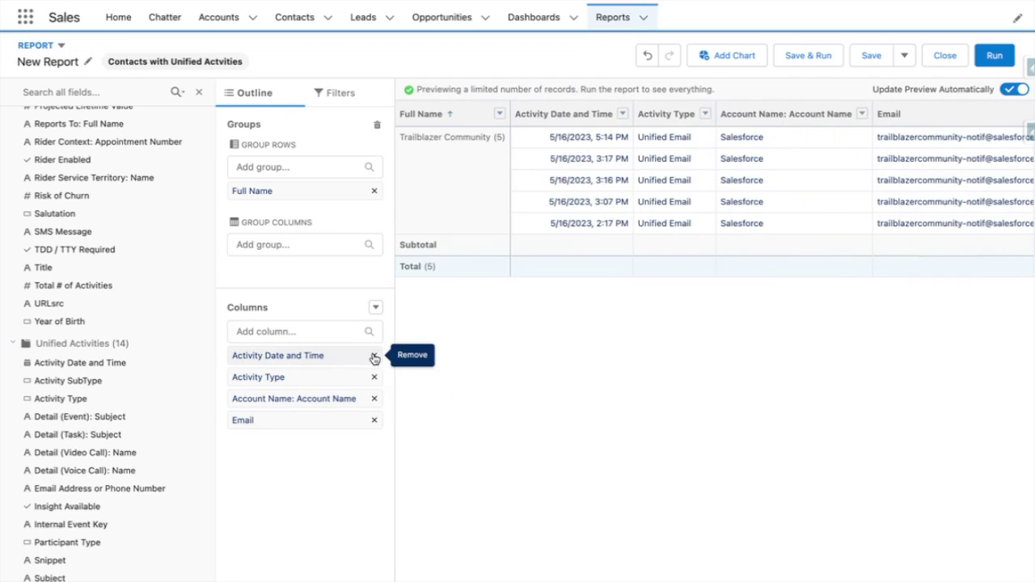
# Add Insight Available, Participant Type, Snippet, Subject and Unified Activity ID as report columns.
pyautogui.doubleClick(69, 507)
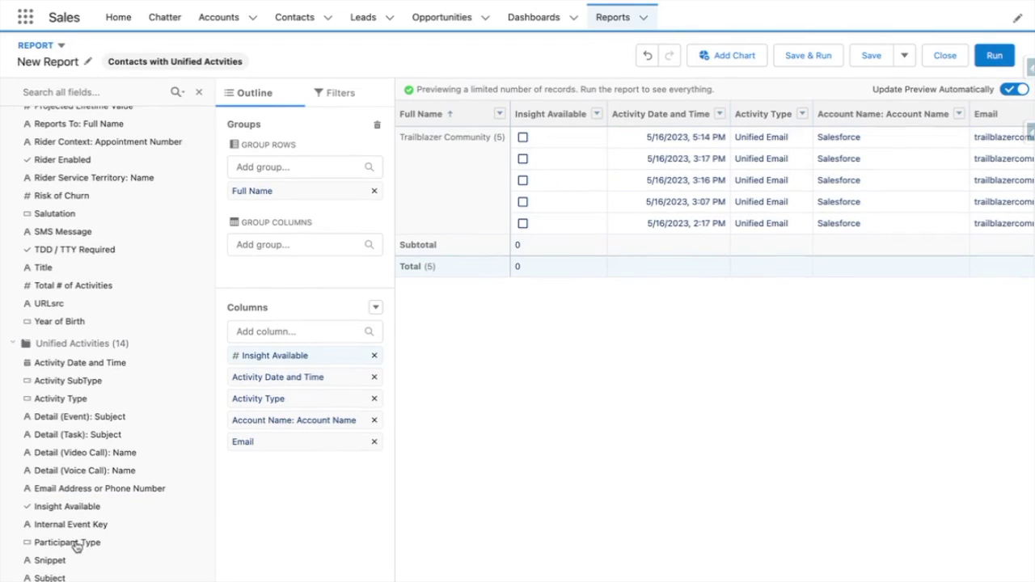
pyautogui.doubleClick(75, 544)
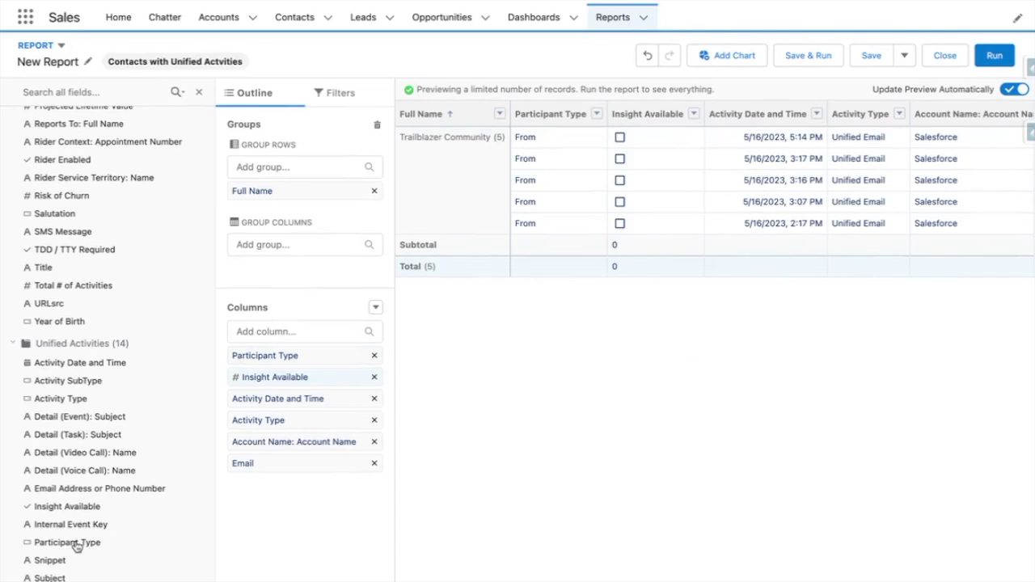
pyautogui.doubleClick(49, 560)
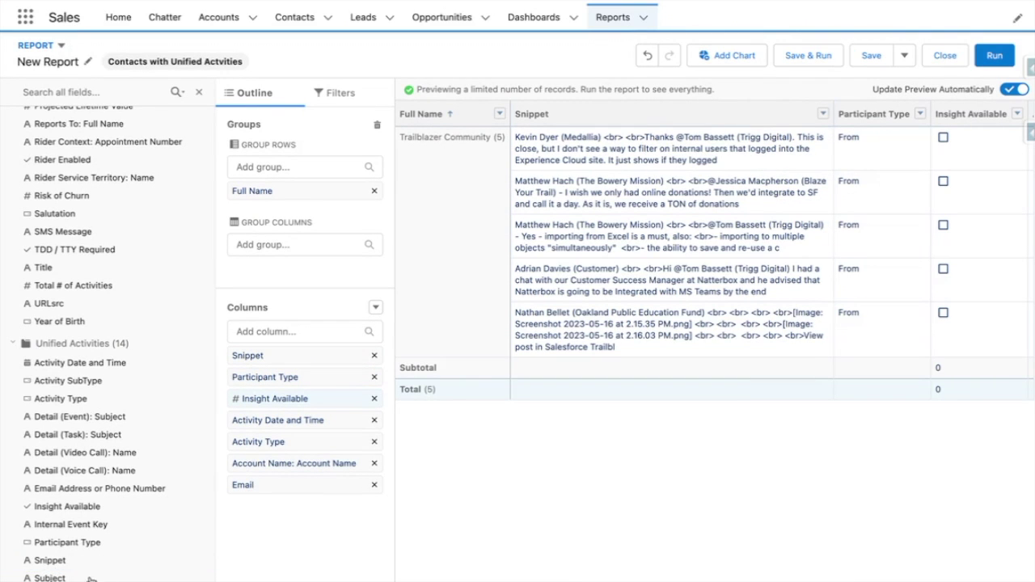
pyautogui.doubleClick(49, 577)
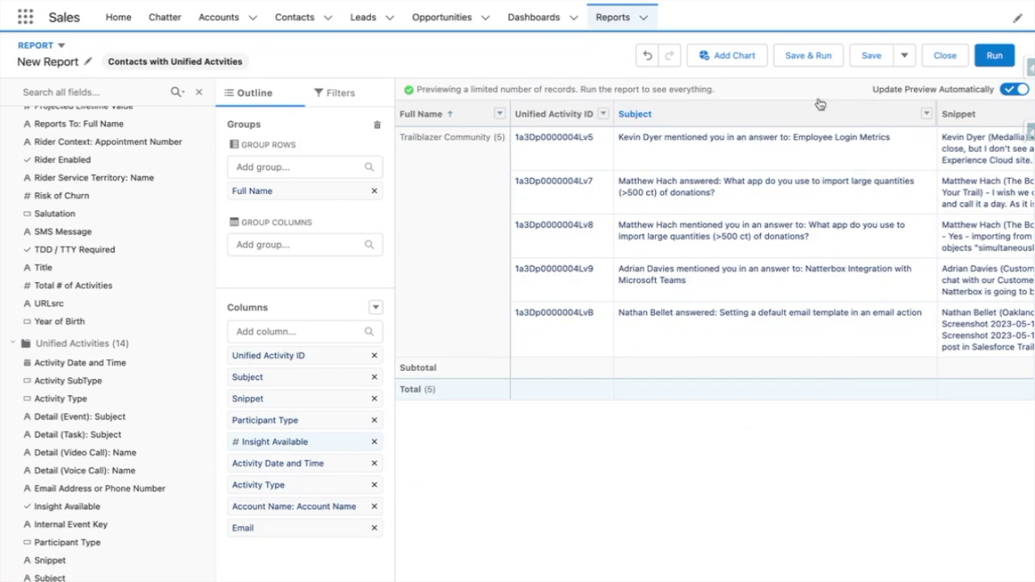
# Save the report in the Unified Activities & Insights Reports folder, run it and review its columns.
pyautogui.click(814, 58)
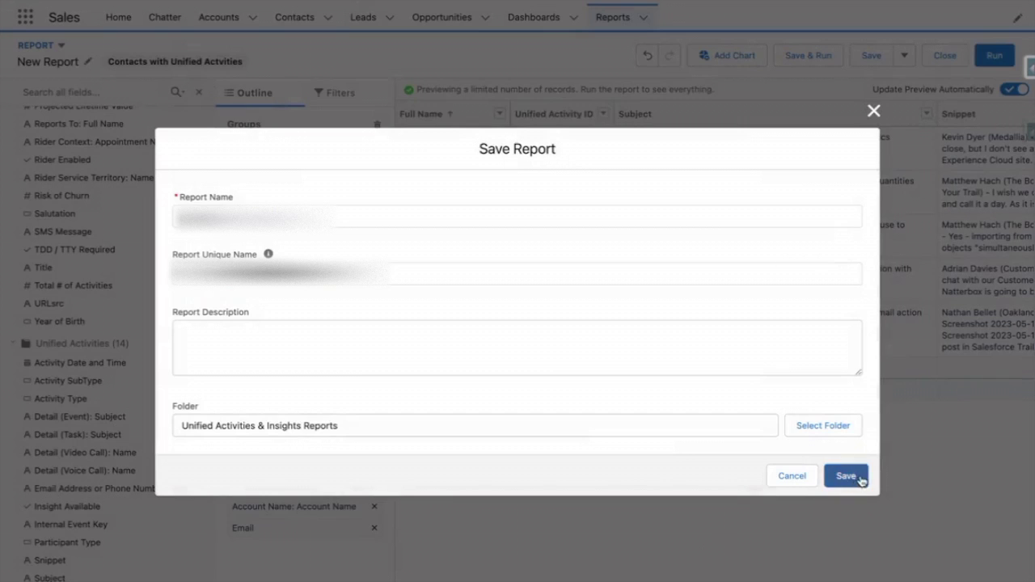
pyautogui.click(856, 479)
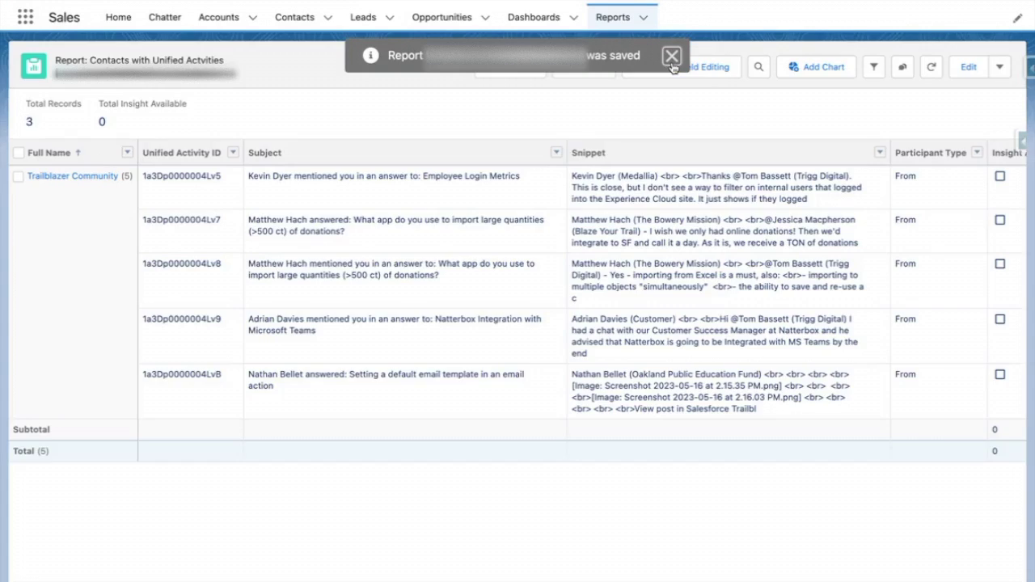
pyautogui.click(672, 61)
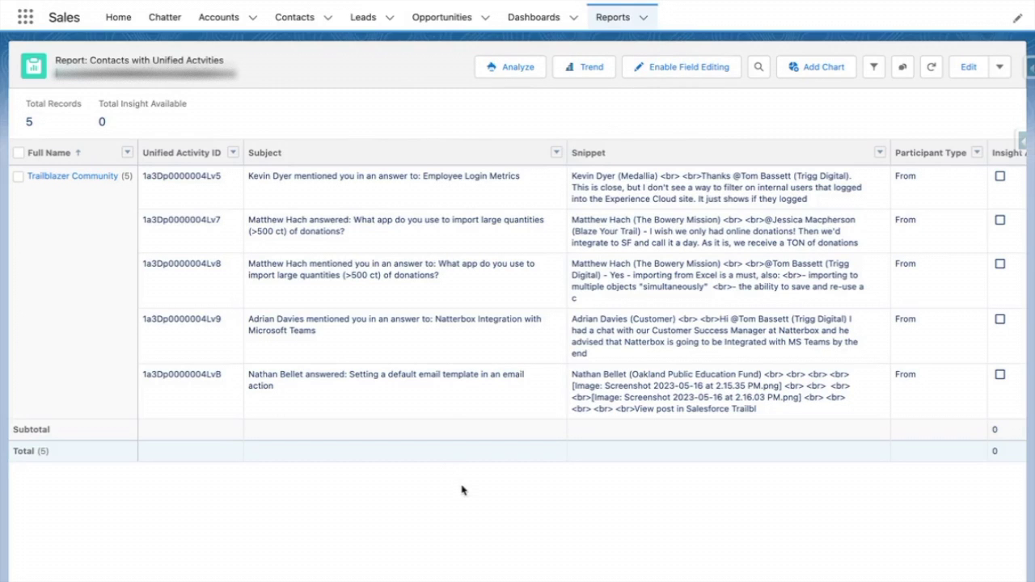
pyautogui.hscroll(8, 704, 374)
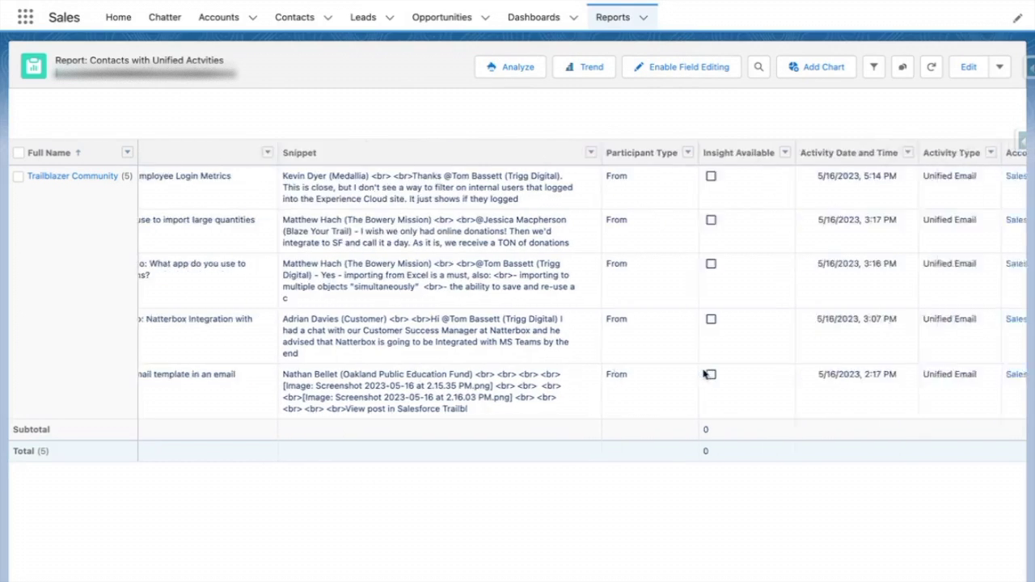
pyautogui.hscroll(-8, 703, 374)
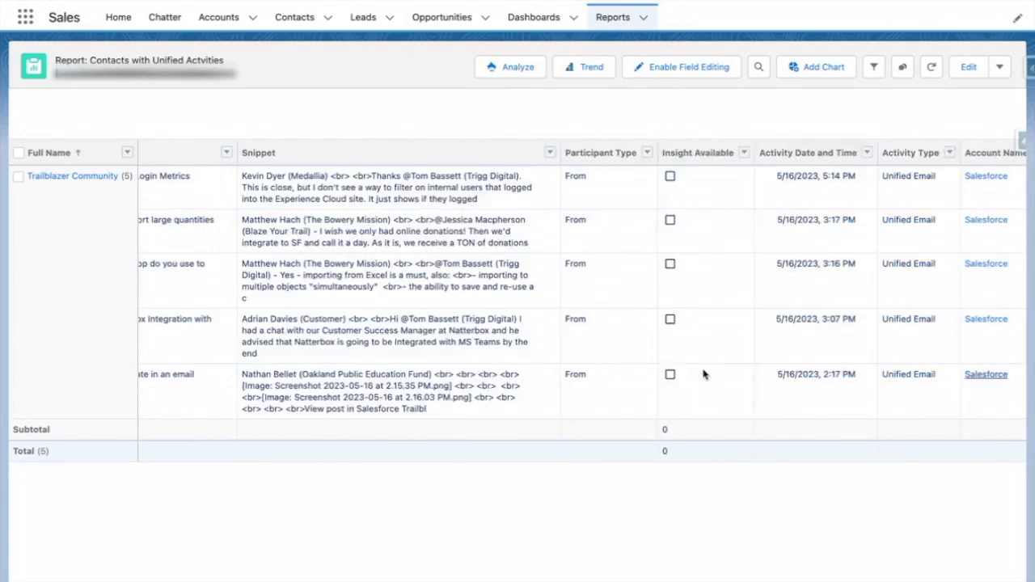